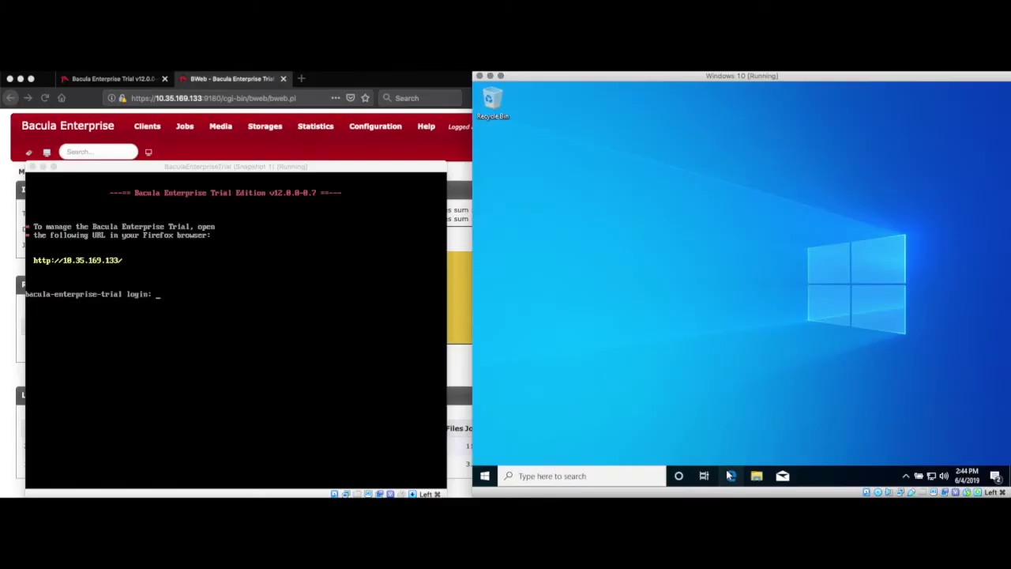
- Load 10.35.169.133/clients in Edge and download bacula-enterprise-demo-win64-10.2.3.exe from windows/
click(731, 475)
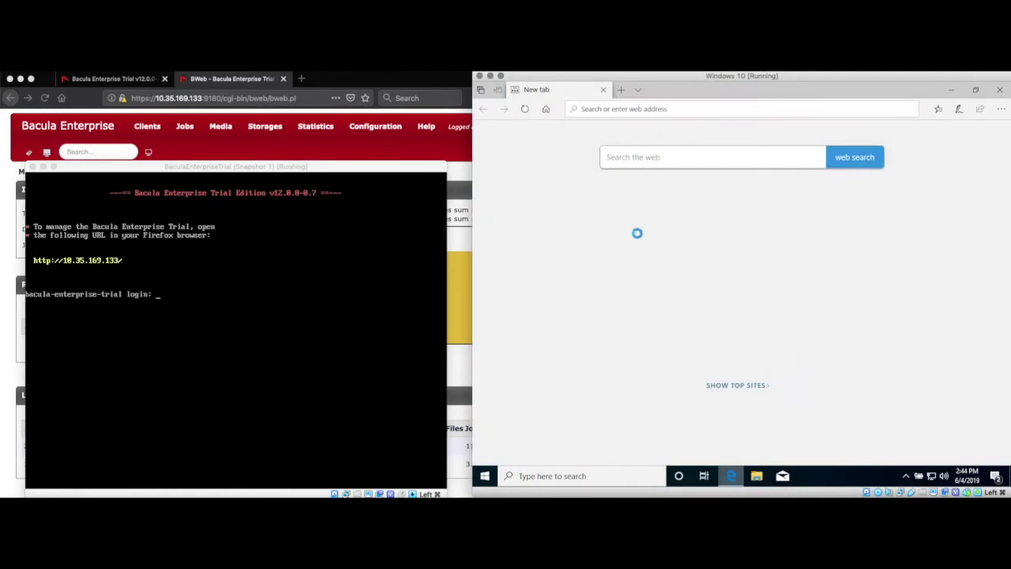
text(10.35.1)
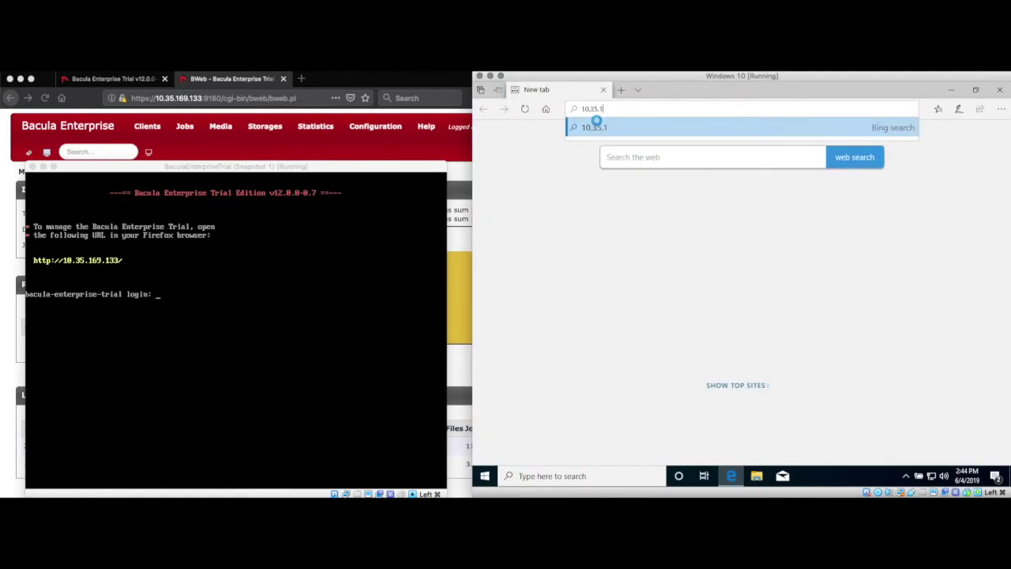
text(69.133)
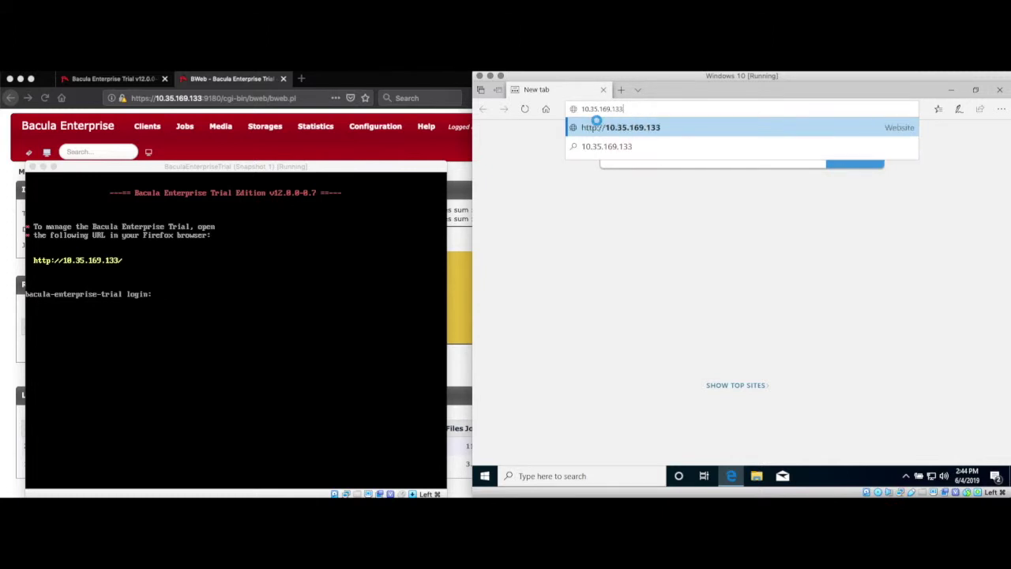
text(/clients)
key(Return)
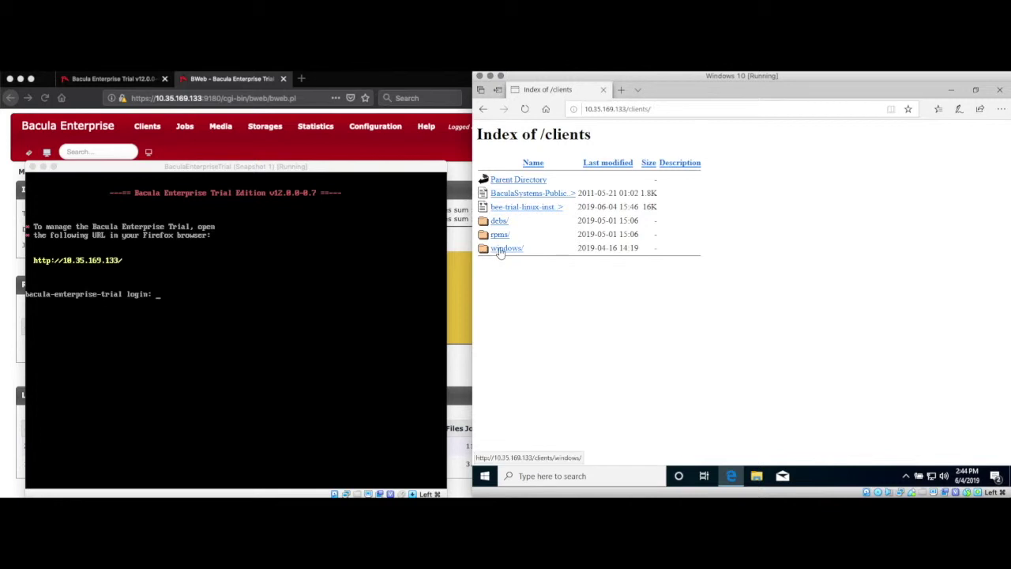
click(499, 249)
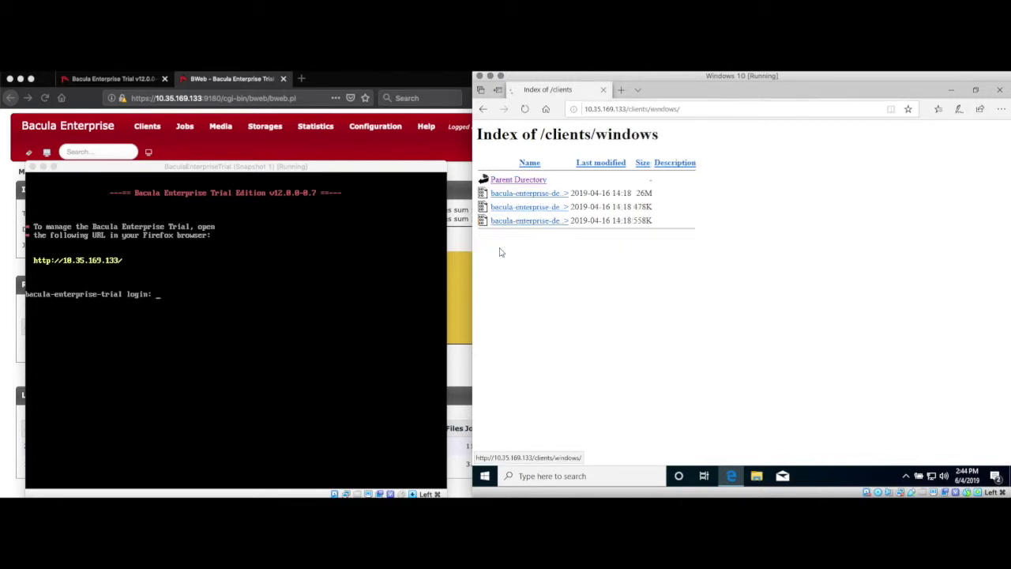
click(544, 194)
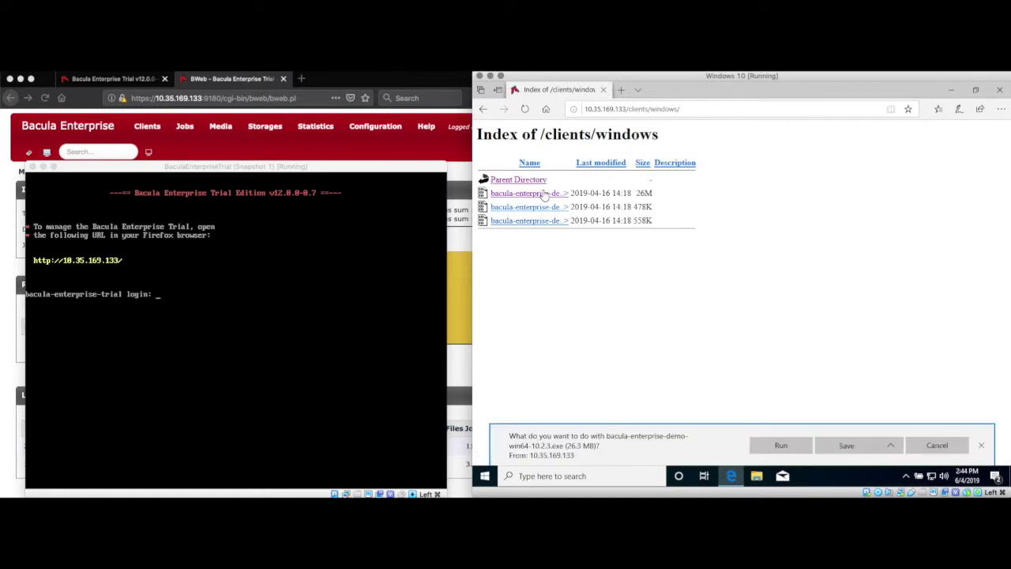
- Run the downloaded installer, allowing it past the SmartScreen warning and UAC prompt
click(769, 445)
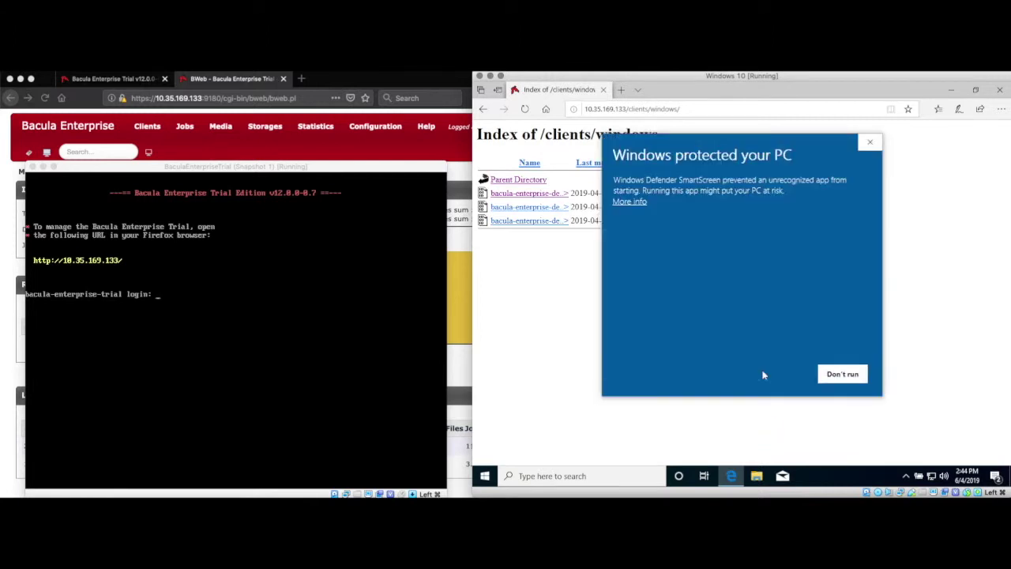
click(626, 202)
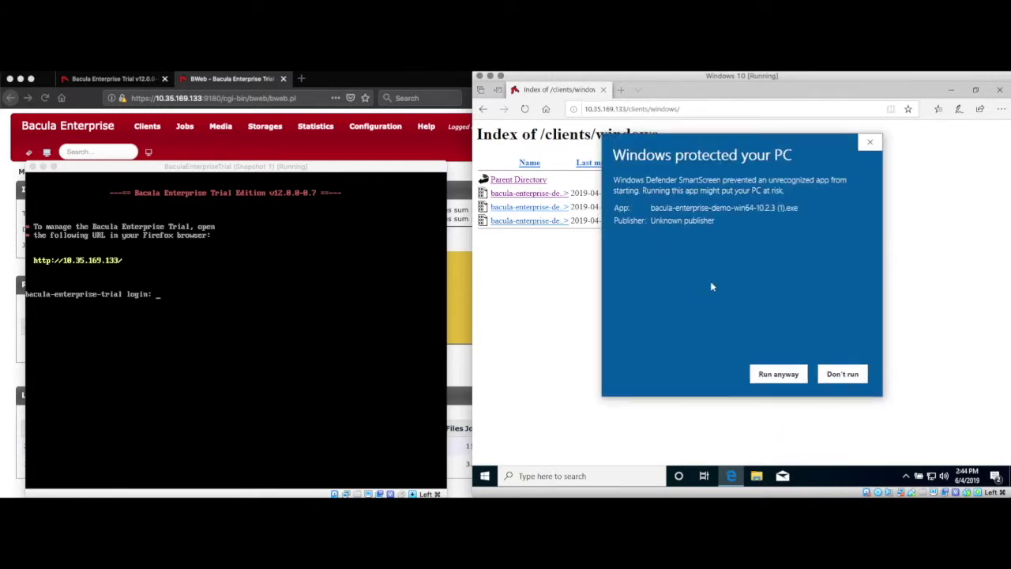
click(770, 374)
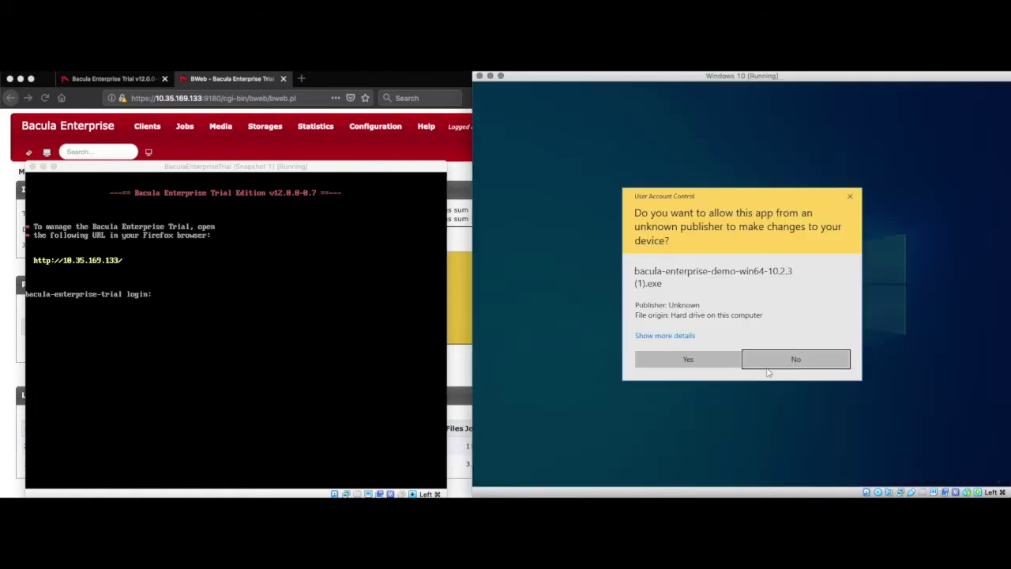
click(704, 360)
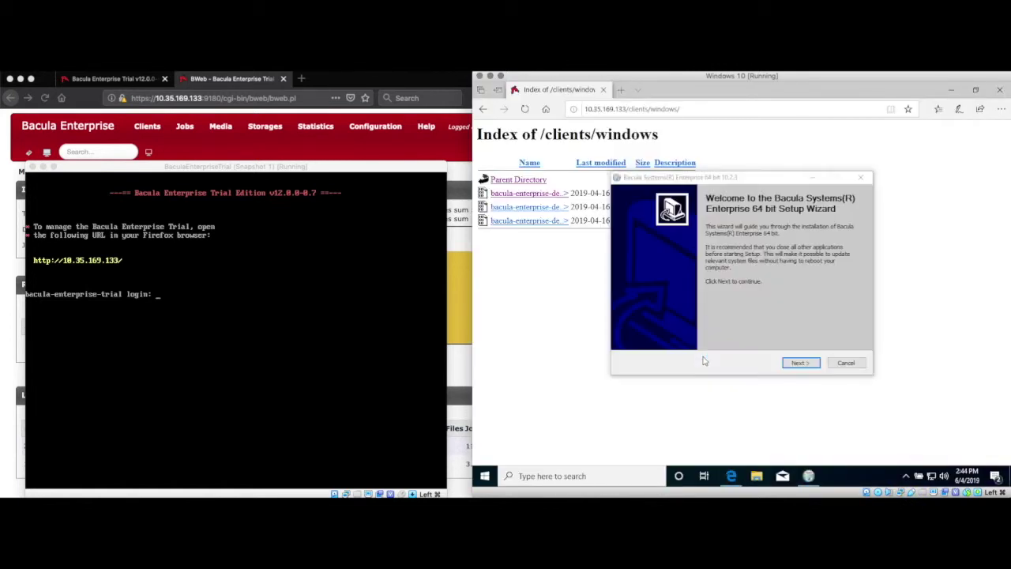
- Accept the licence, keep the default installation type and components, and start installing
click(798, 363)
click(798, 362)
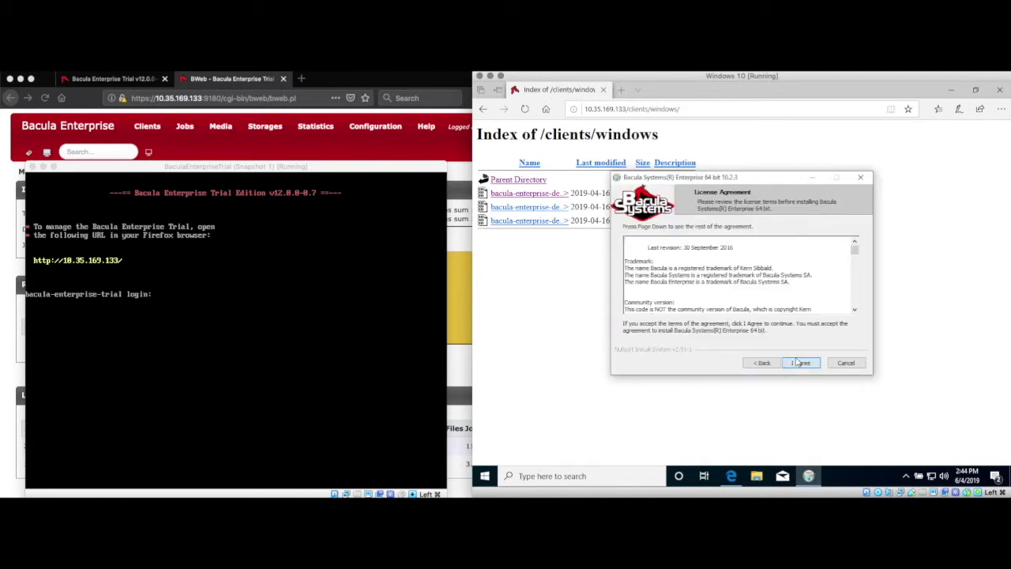
click(798, 363)
click(798, 363)
click(798, 362)
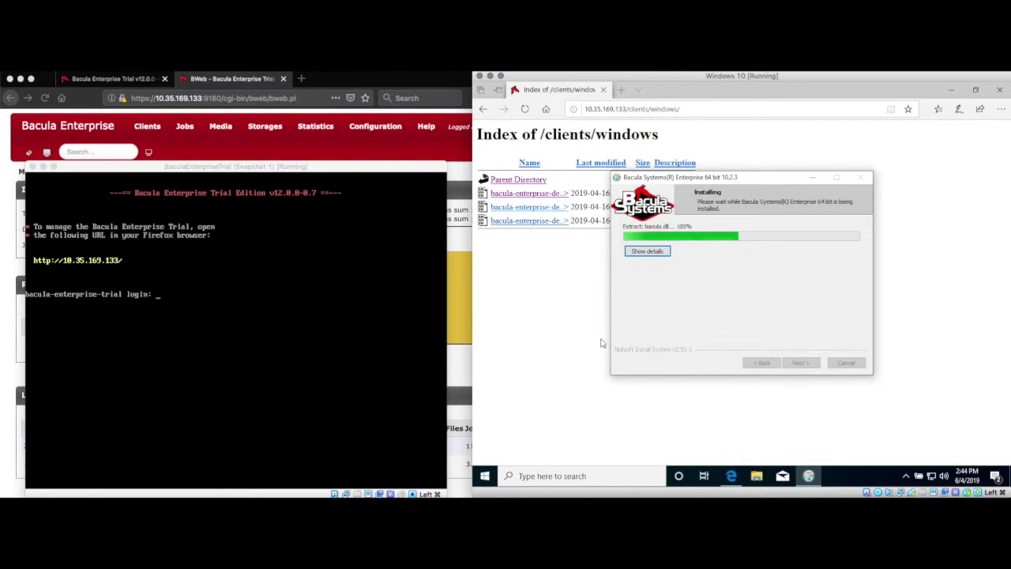
- Arrange the browser and installer windows so both are visible
click(604, 109)
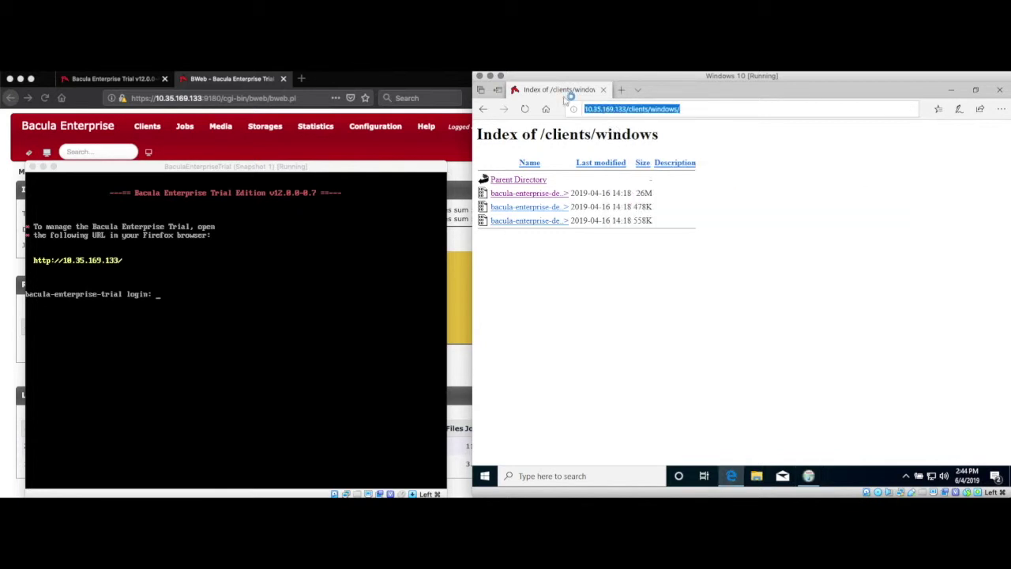
click(977, 90)
drag(862, 104, 934, 114)
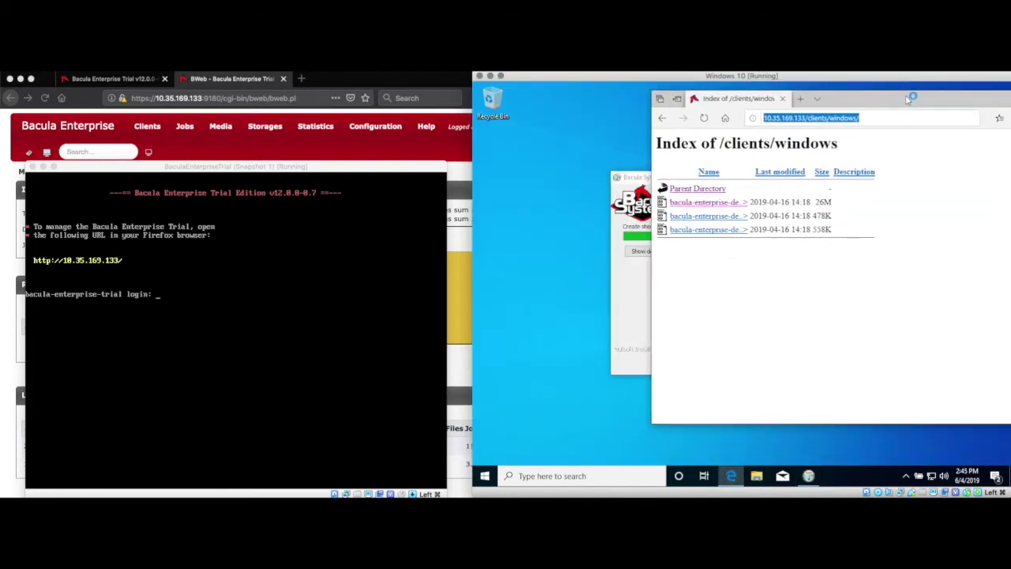
click(594, 184)
drag(594, 186, 504, 262)
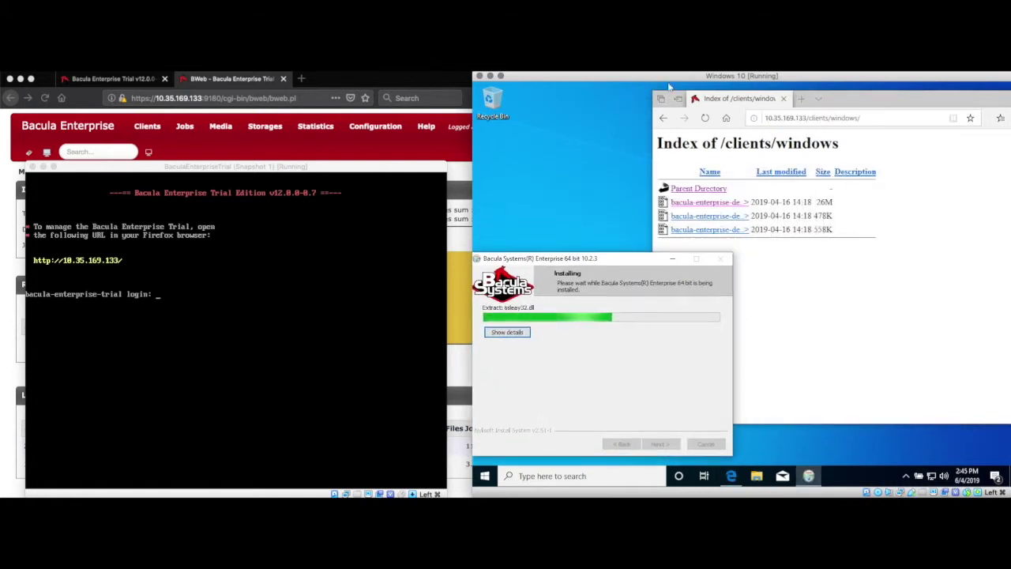
click(873, 113)
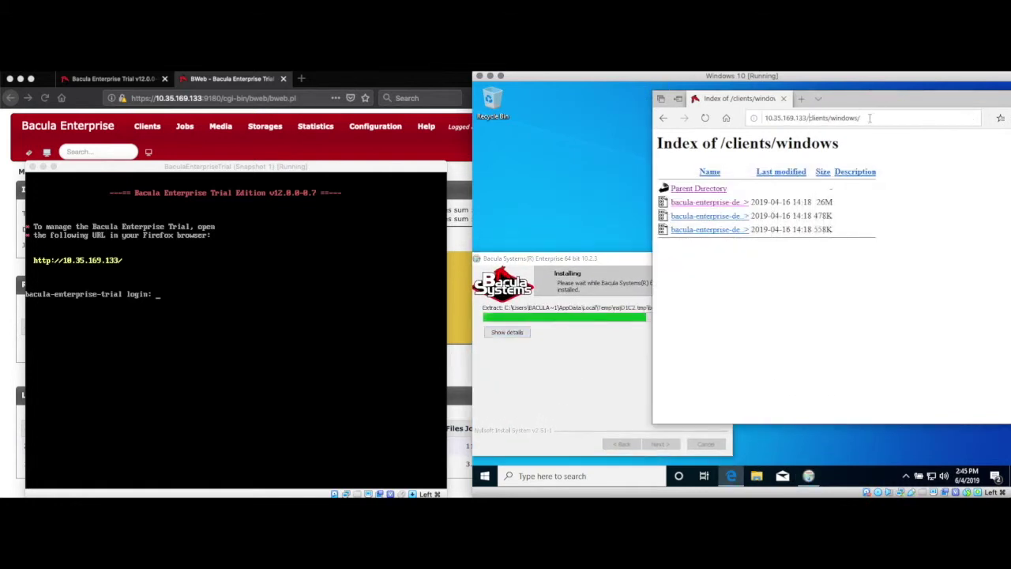
drag(862, 118, 809, 119)
key(BackSpace)
key(BackSpace)
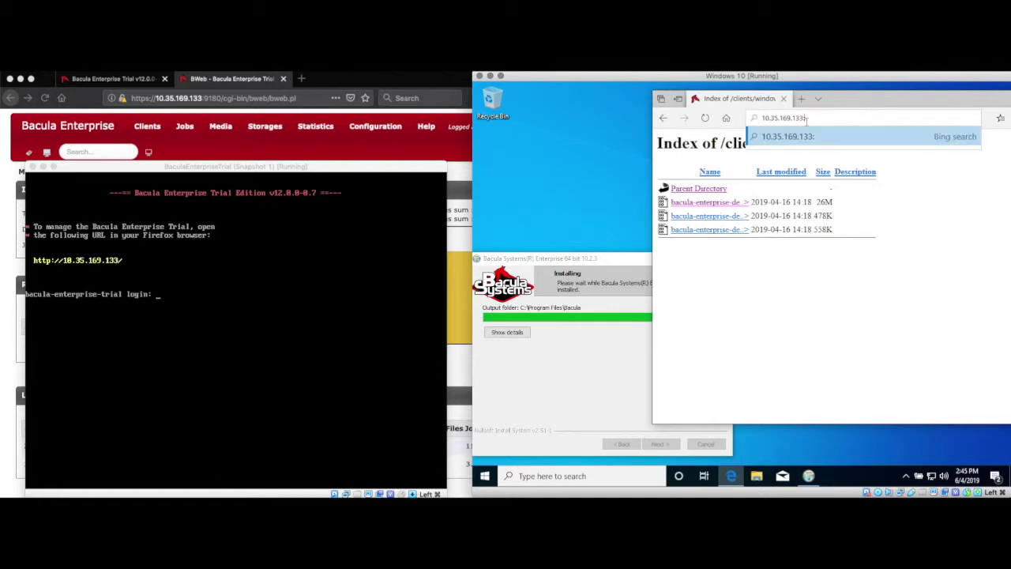
text(:9180)
click(763, 117)
text(https://)
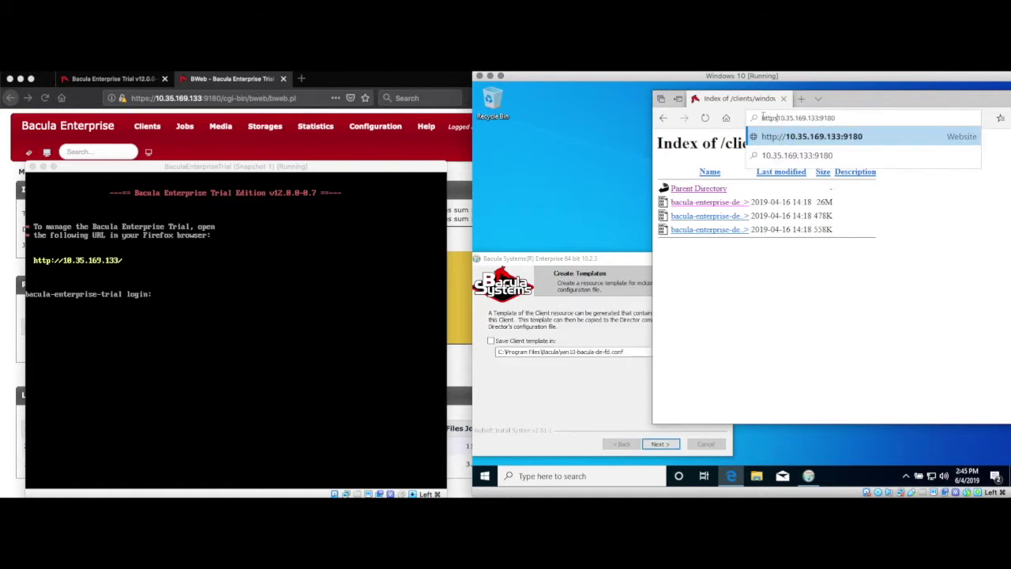
key(Return)
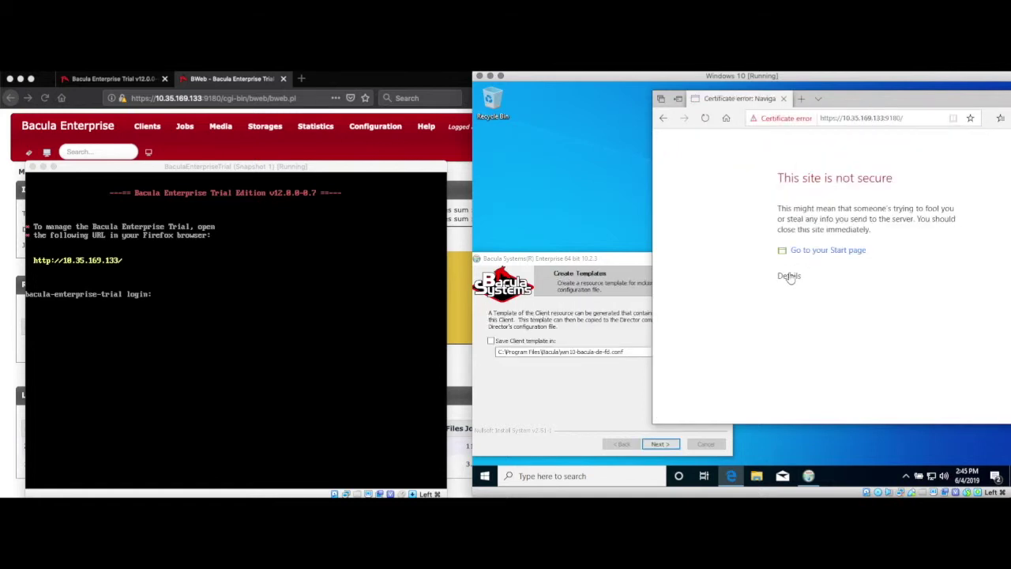
click(789, 276)
click(808, 350)
click(630, 406)
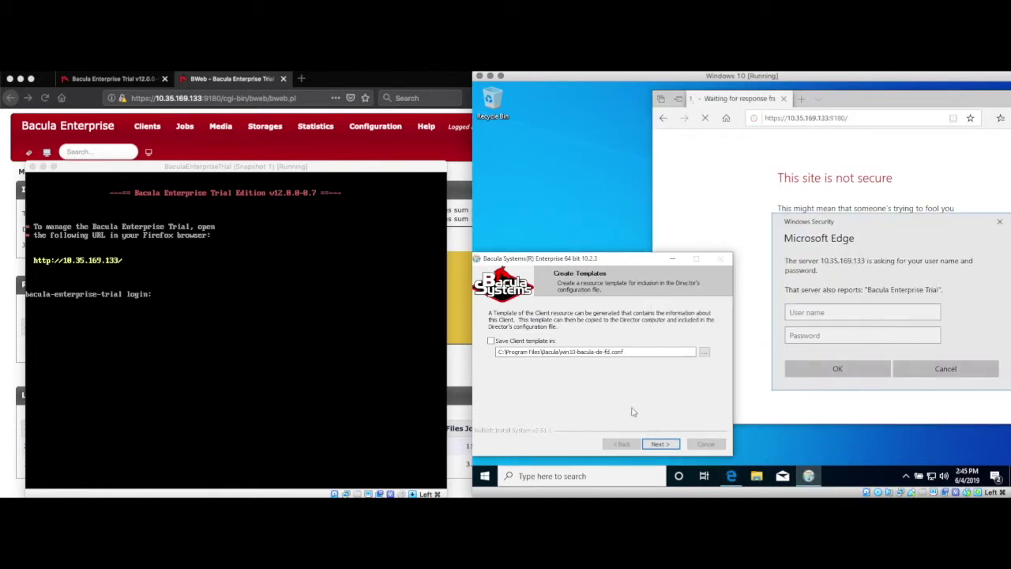
click(658, 444)
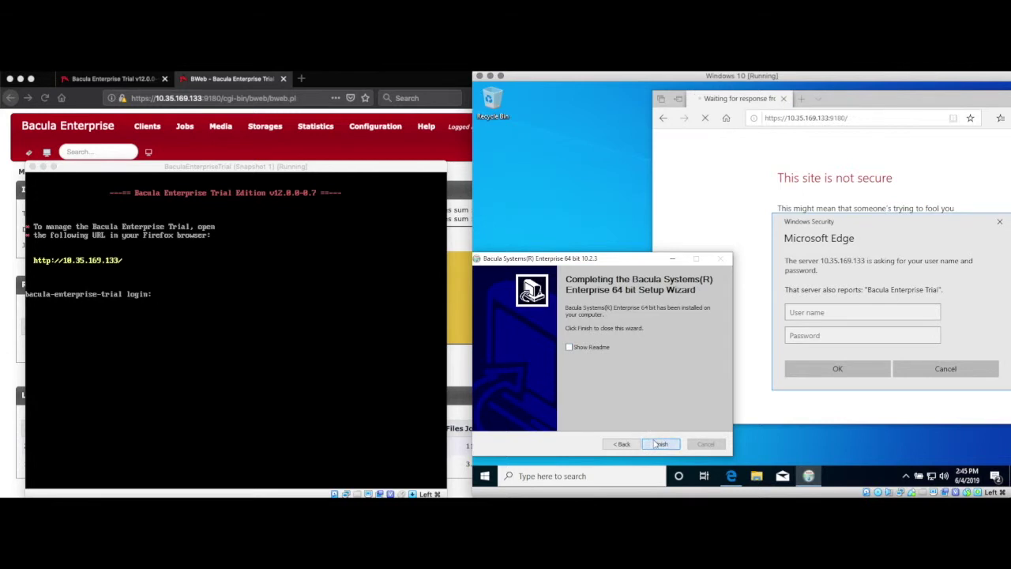
- Finish the installer, sign in to BWeb as admin, and dismiss the compatibility notice
click(660, 444)
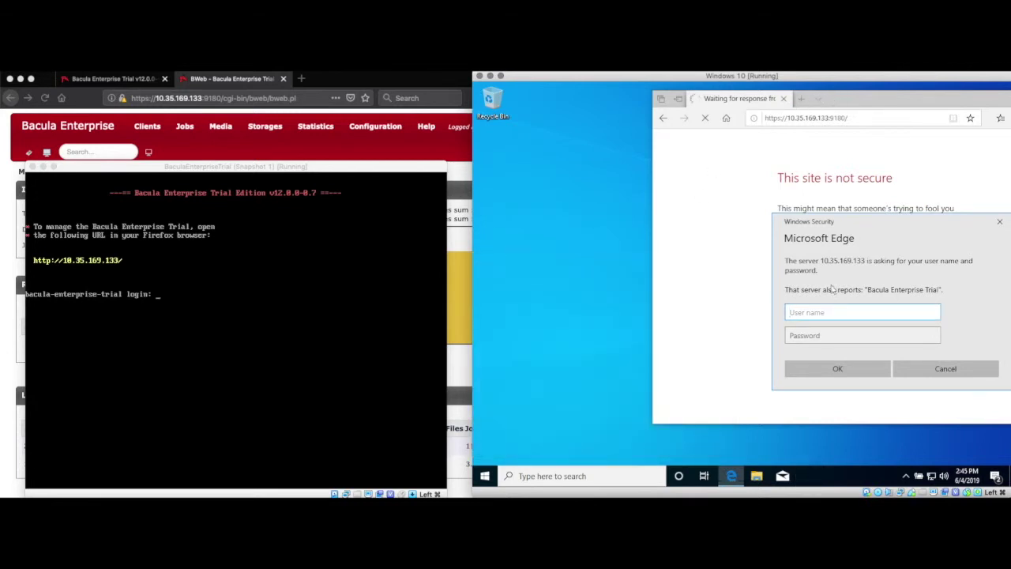
text(admin)
key(Tab)
text(a)
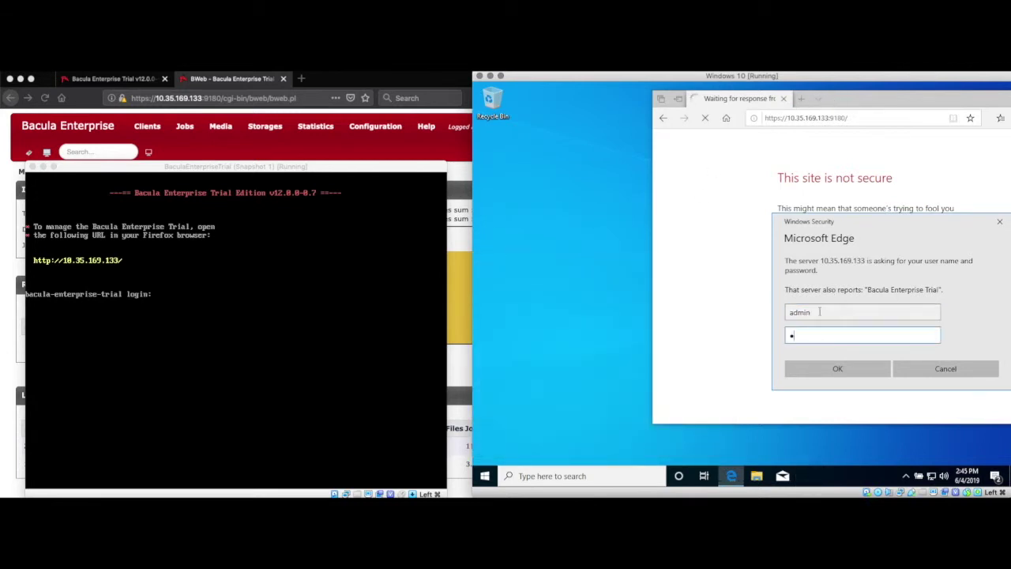
click(823, 360)
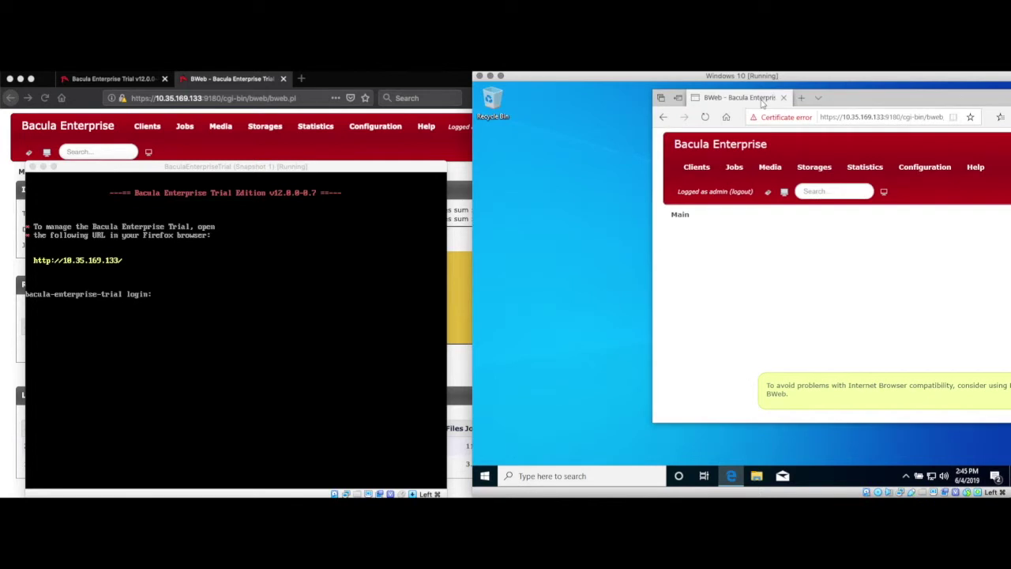
drag(843, 101, 706, 105)
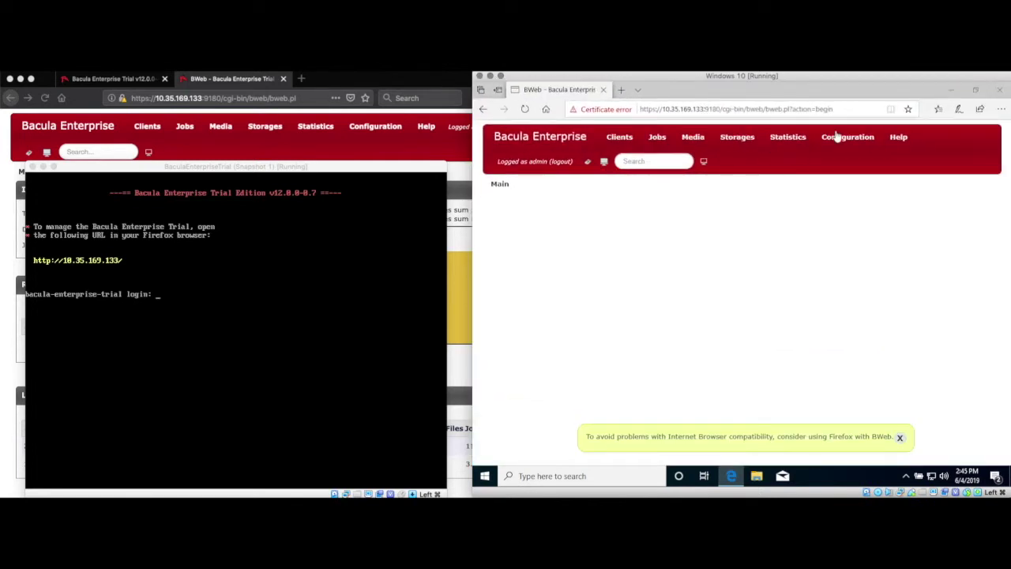
click(900, 436)
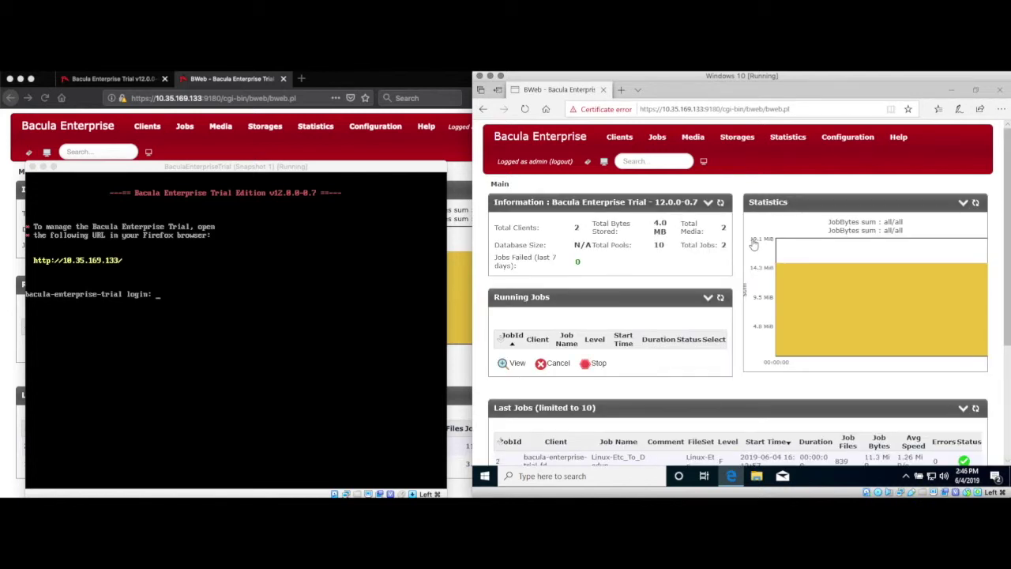
- Launch the new Client resource wizard from Configuration, then start a Windows search
click(835, 139)
click(839, 182)
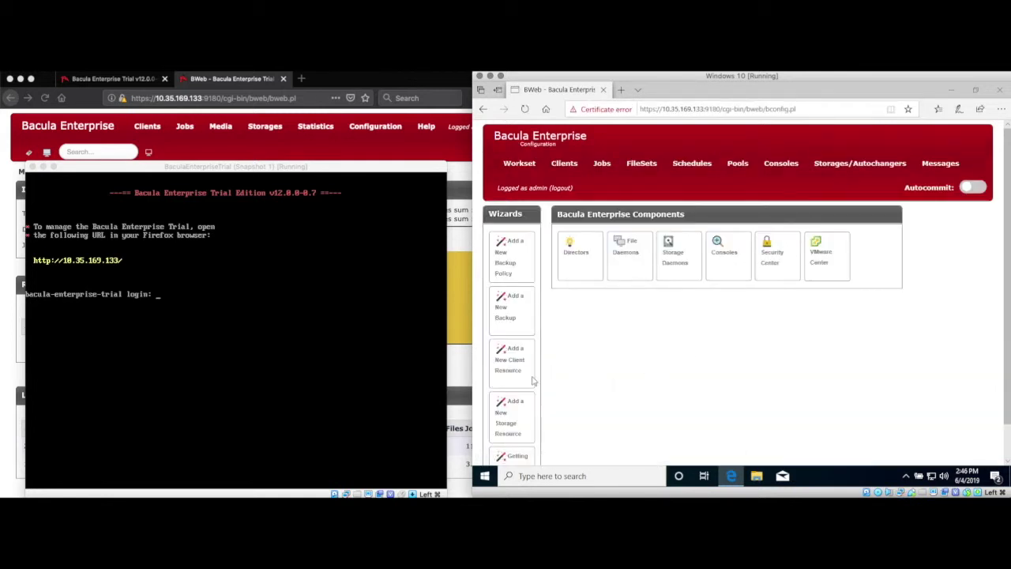
click(512, 376)
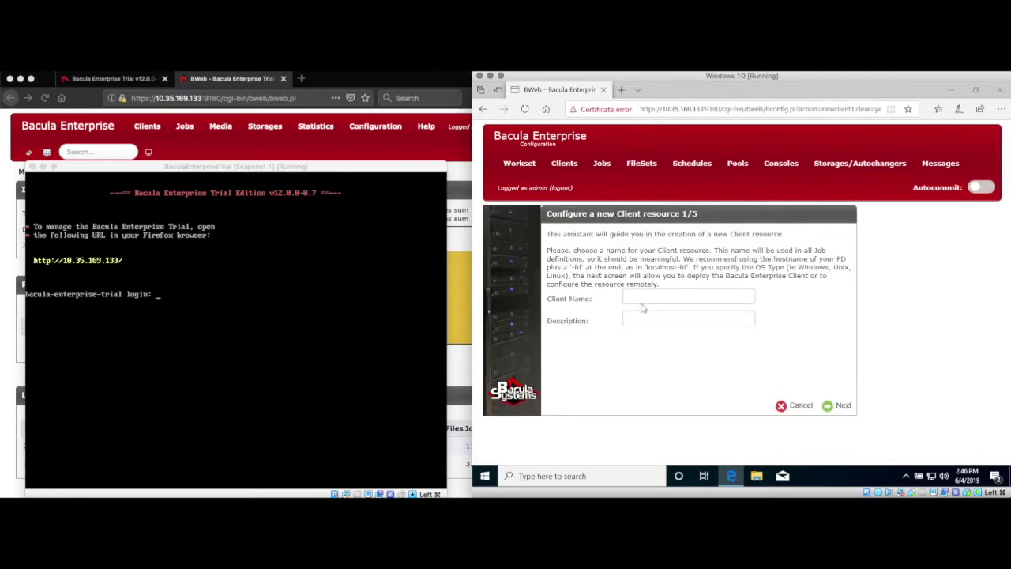
click(516, 475)
- Run ipconfig /all in Command Prompt and copy the host name Win10-Bacula-Demo
text(cmd)
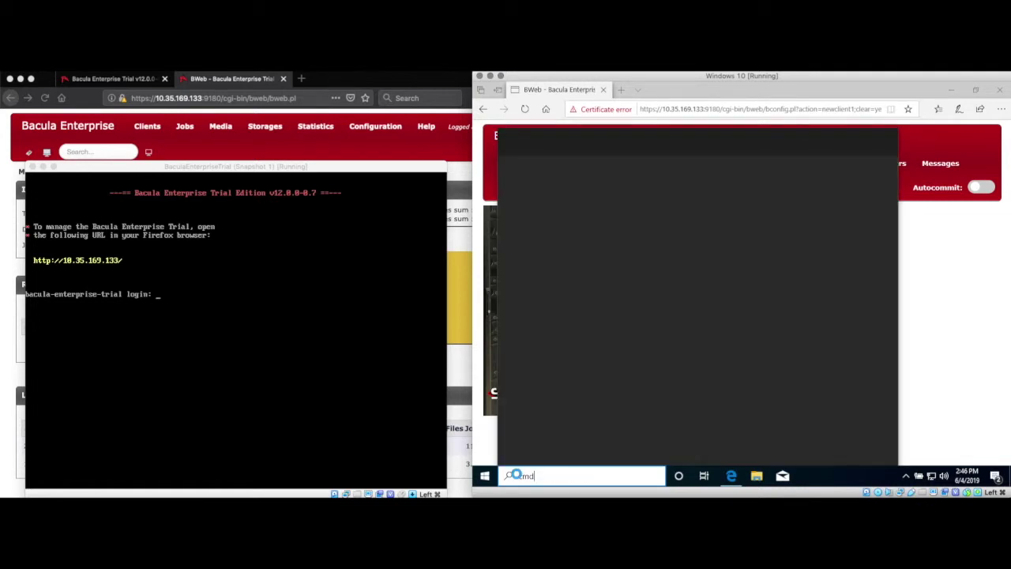
key(Return)
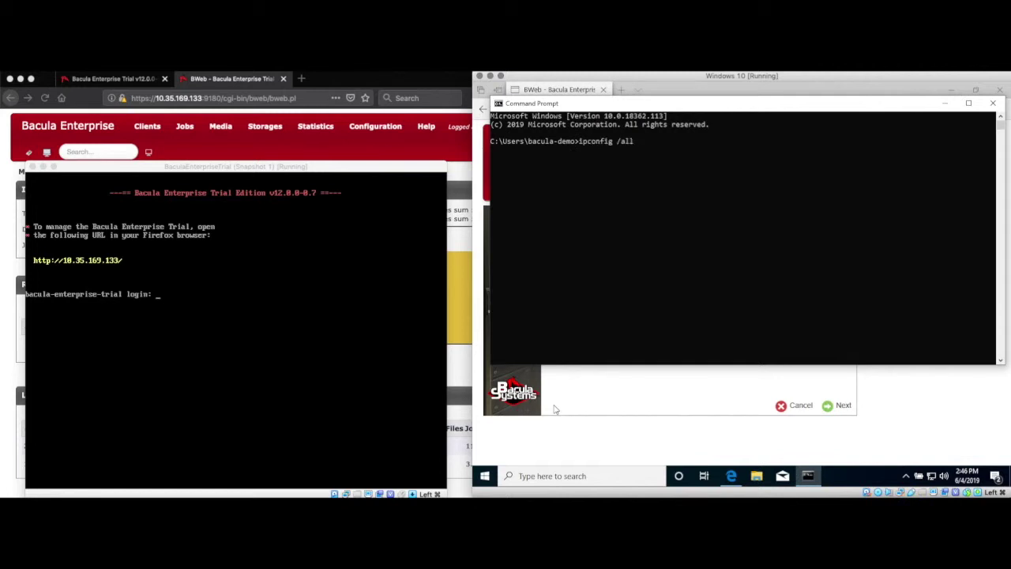
key(Return)
drag(652, 143, 728, 144)
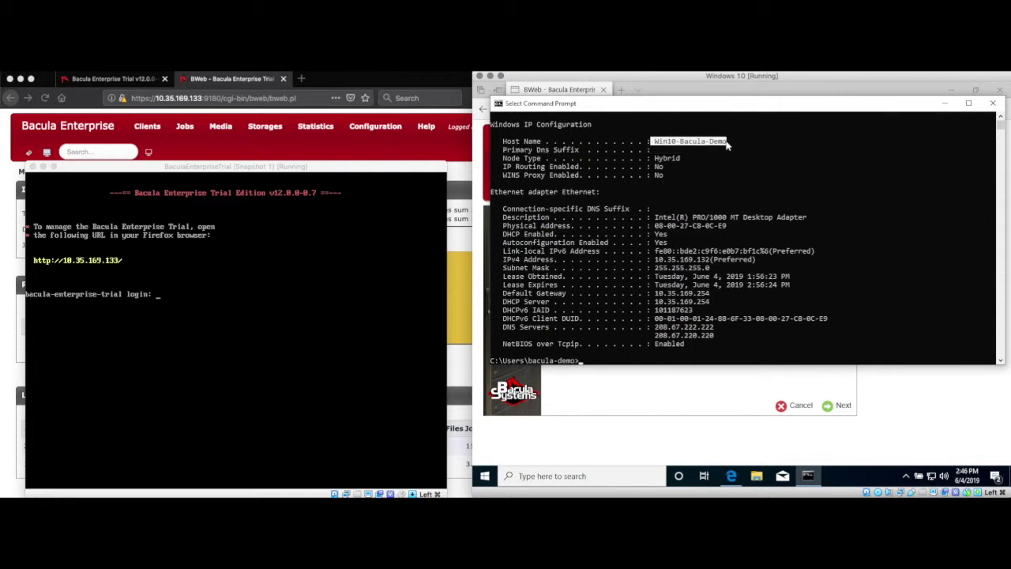
key(ctrl+c)
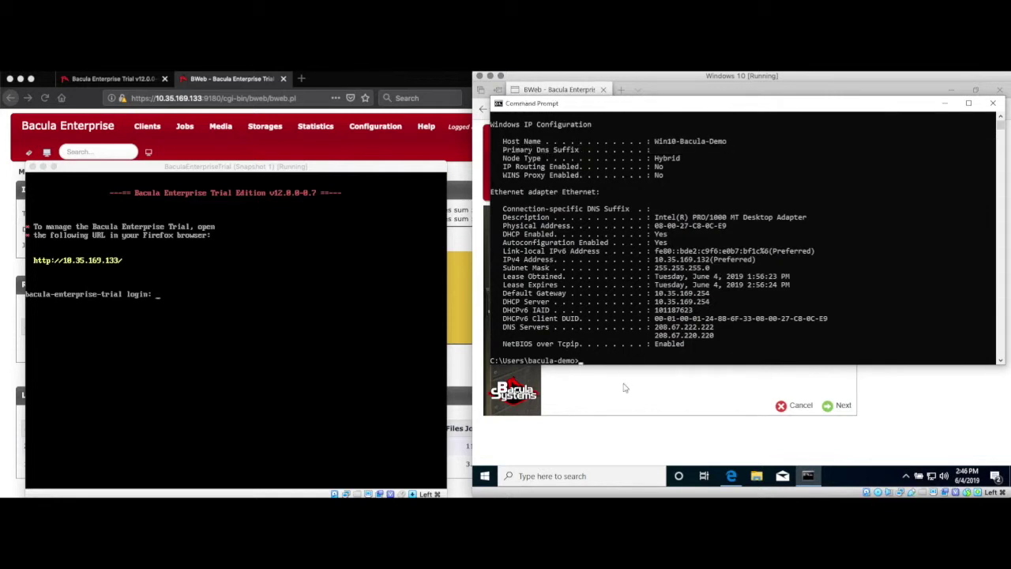
click(624, 388)
- Name the client Win10-Bacula-Demo-fd, add a description, and continue
click(632, 293)
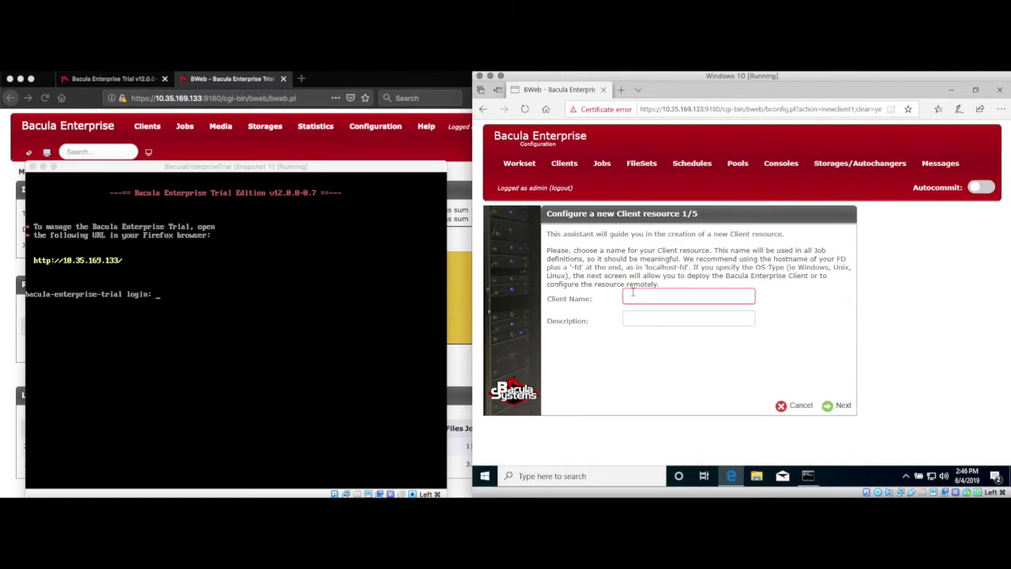
key(ctrl+v)
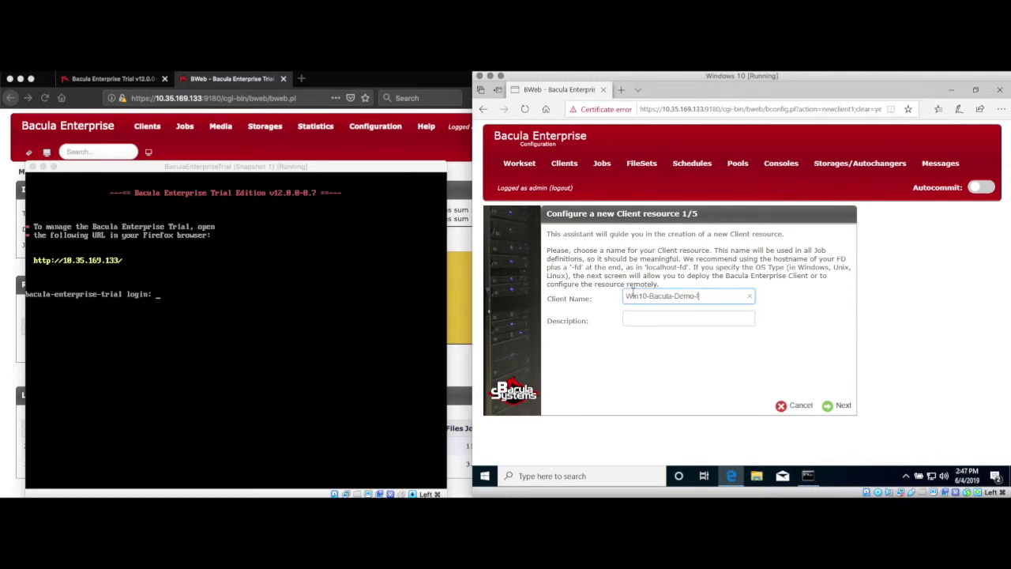
text(Windows 10 demo file daemon)
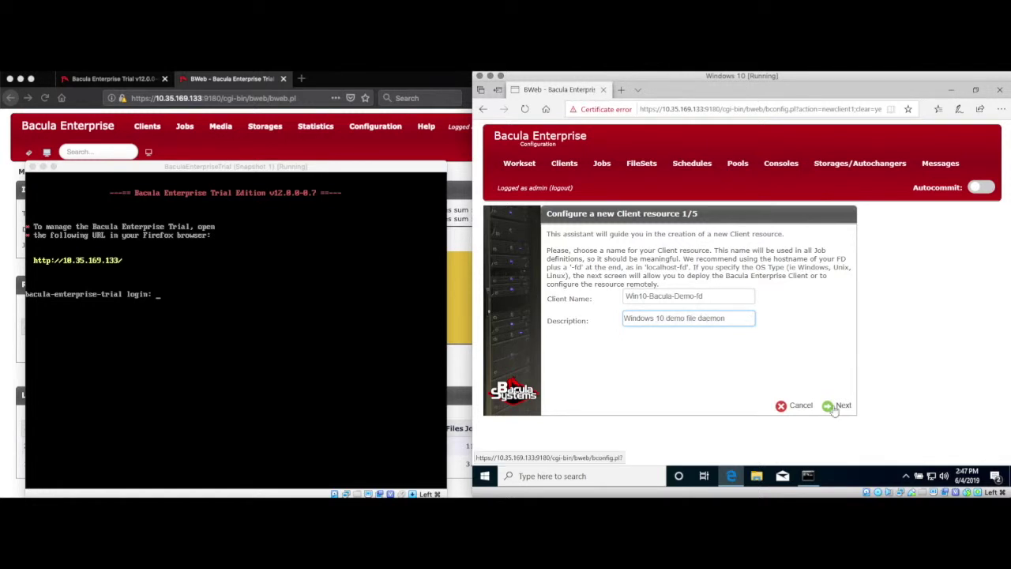
click(836, 406)
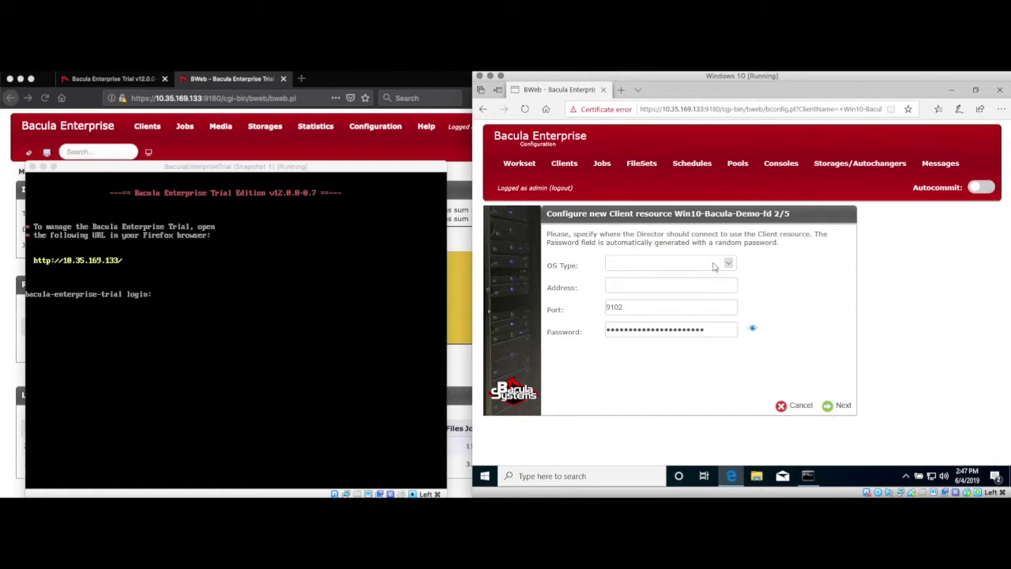
- Set the OS type to Windows and address to 10.35.169.132, then submit the connection settings
click(728, 264)
click(681, 273)
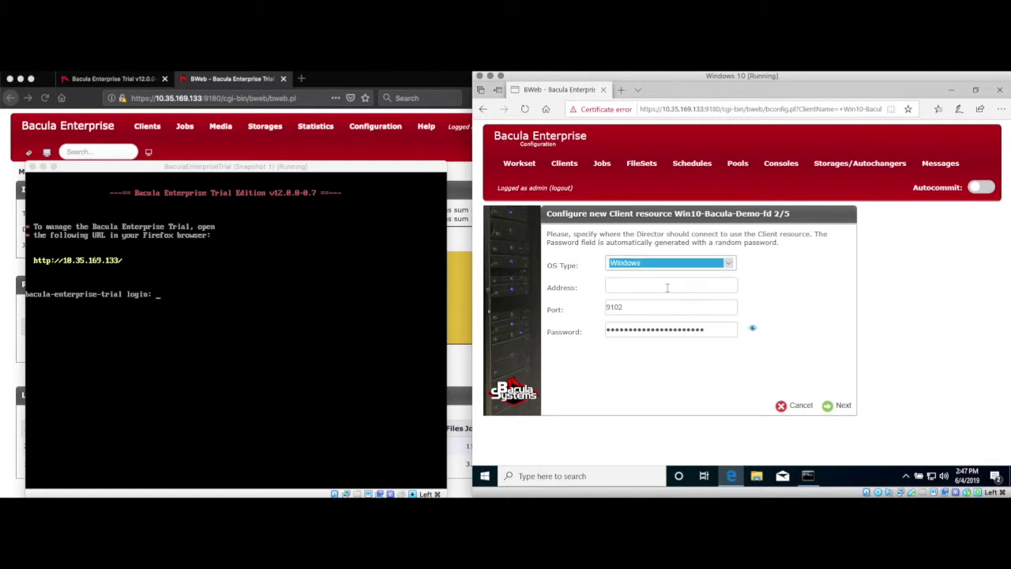
click(668, 287)
click(808, 476)
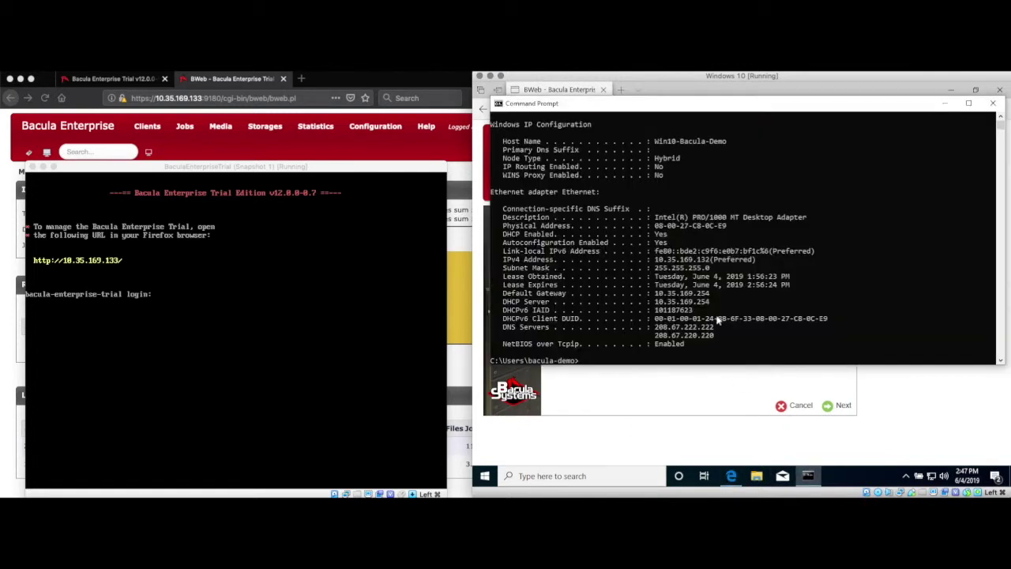
drag(655, 259, 711, 261)
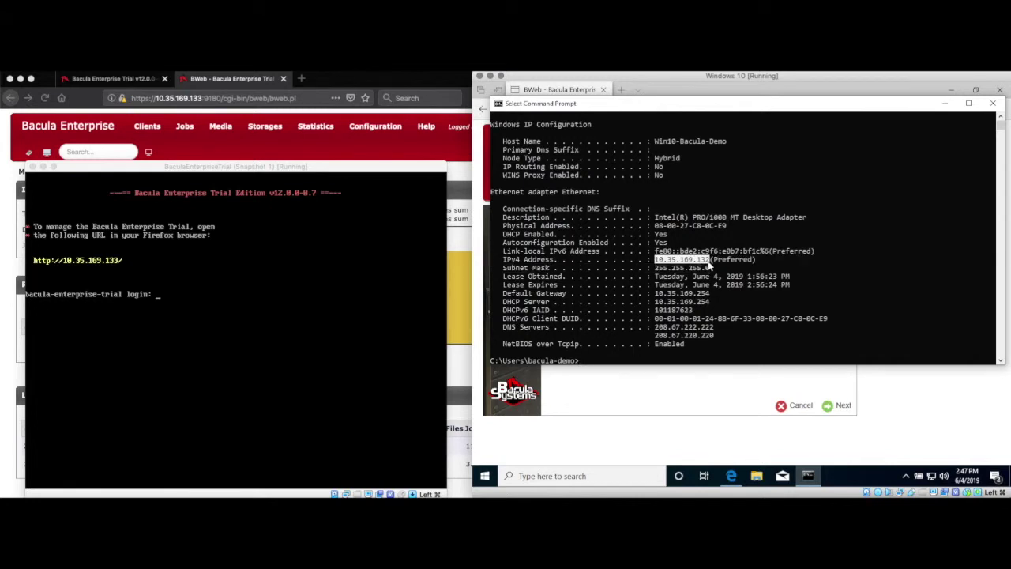
key(Return)
key(alt+Tab)
click(653, 285)
key(ctrl+v)
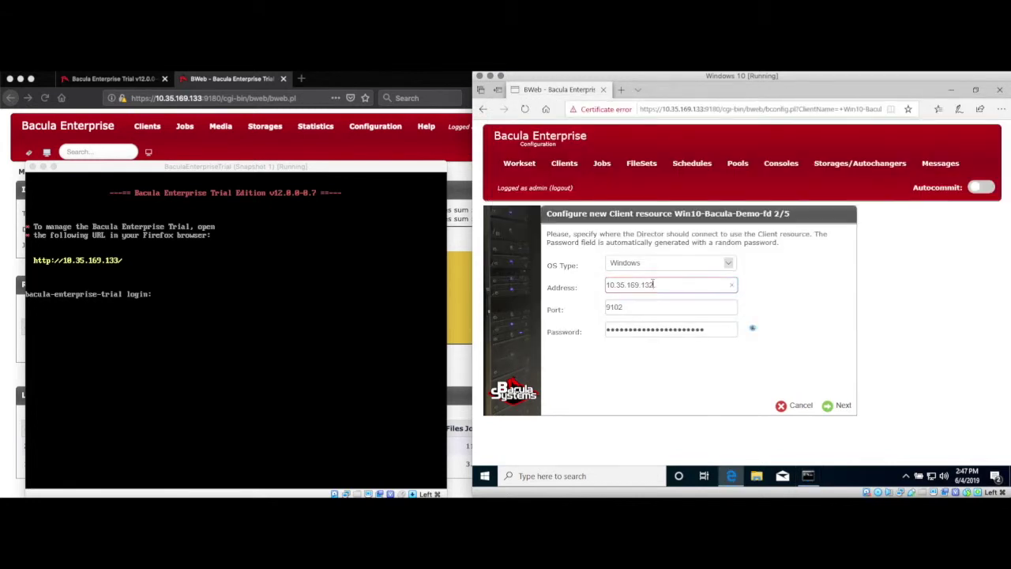
click(757, 331)
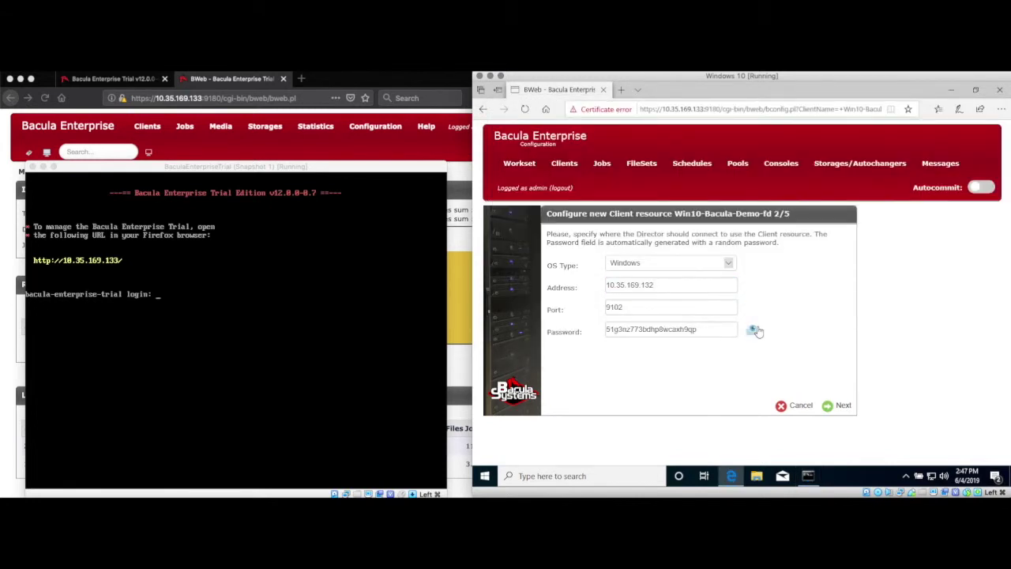
click(837, 406)
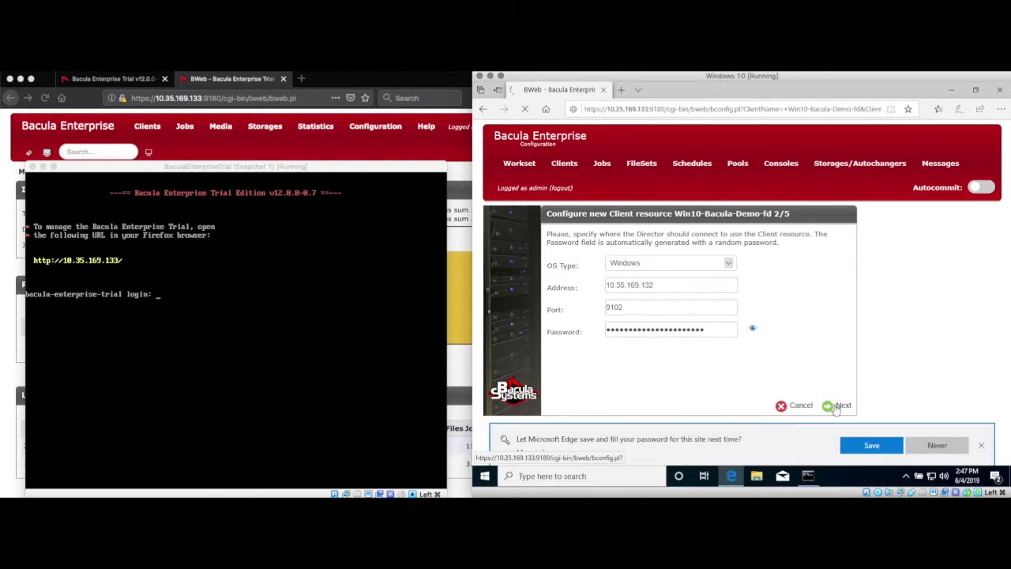
- Decline saving the password, pass the communication-type step, and select the generated FD configuration
click(934, 445)
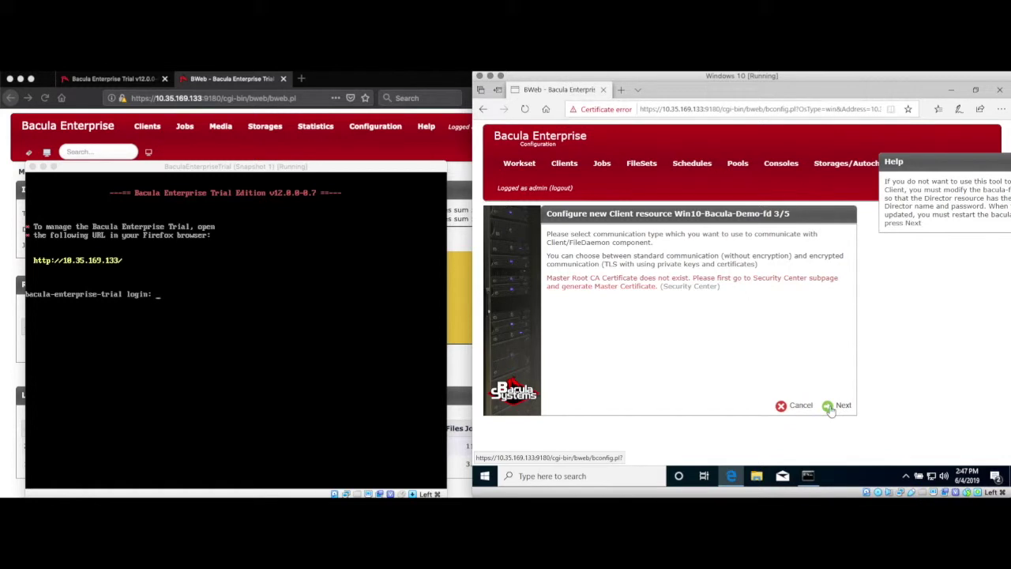
click(838, 406)
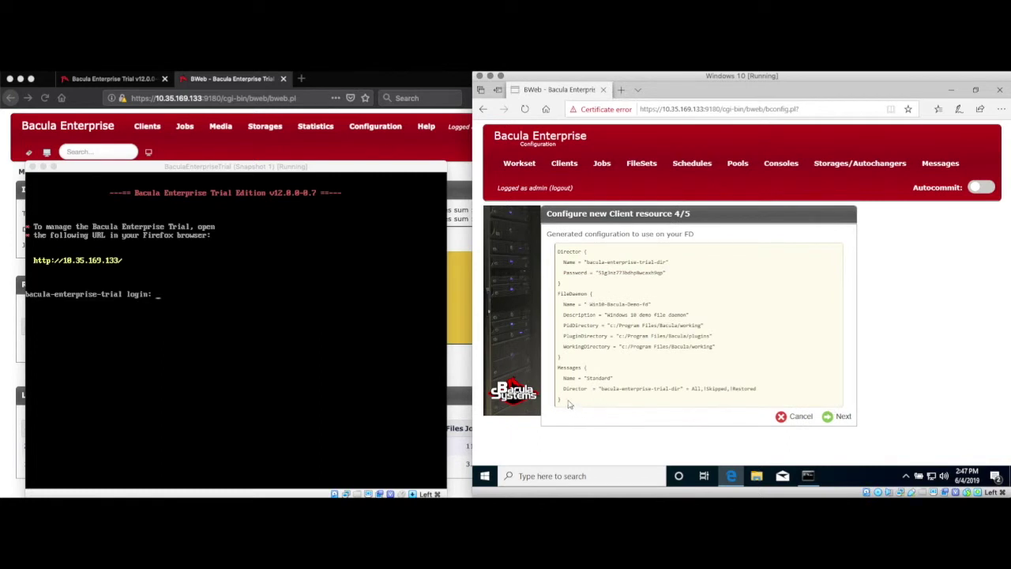
drag(558, 399, 558, 251)
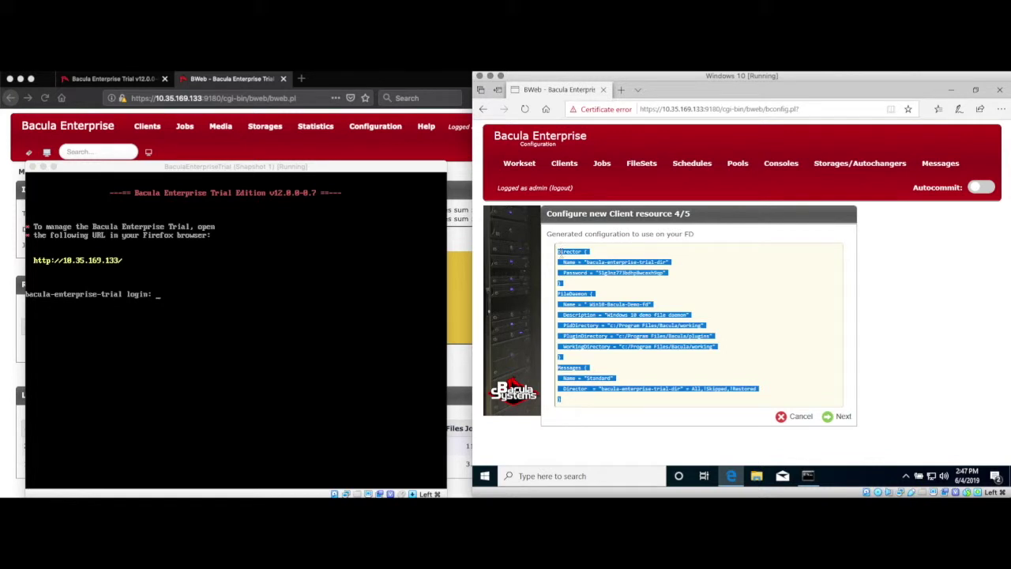
- Open bacula-fd.conf in Notepad running as administrator, showing all file types
click(529, 474)
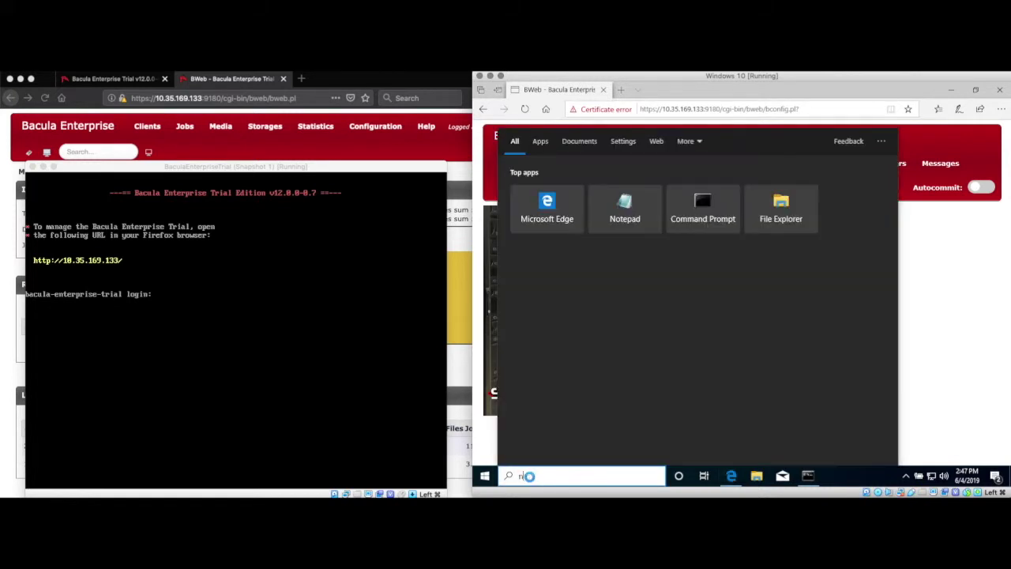
text(notepad)
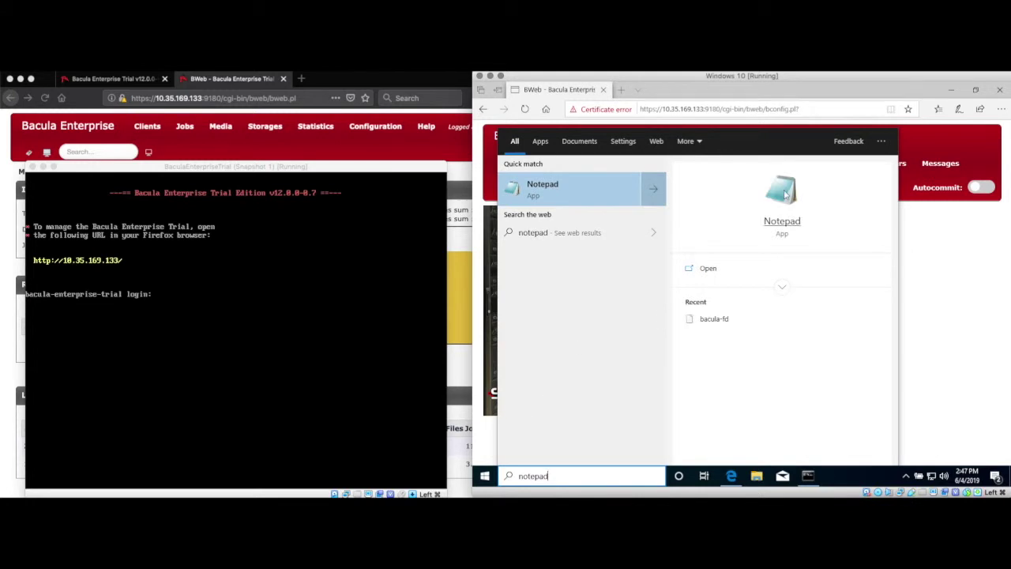
right_click(786, 194)
click(814, 199)
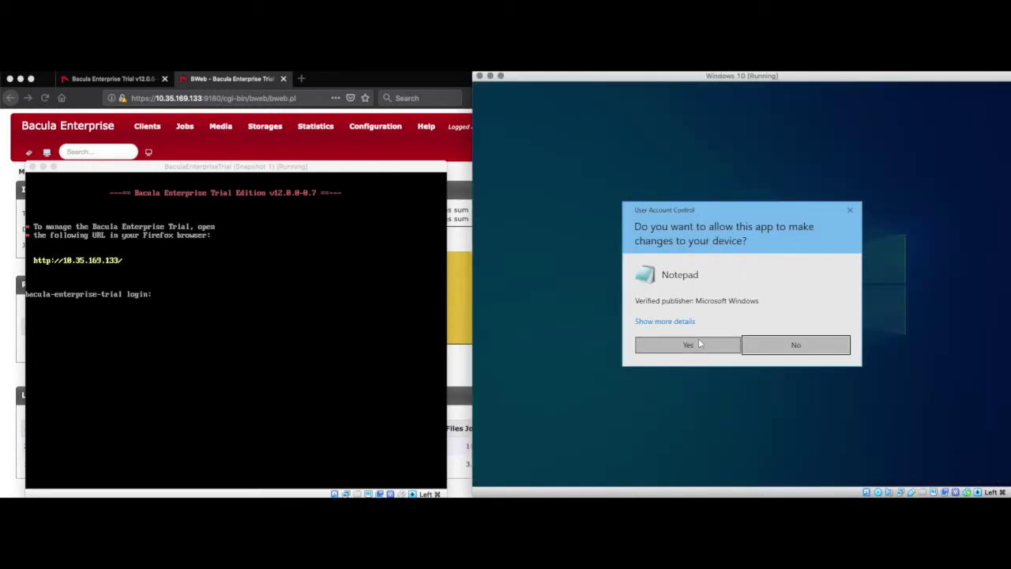
click(687, 345)
click(518, 209)
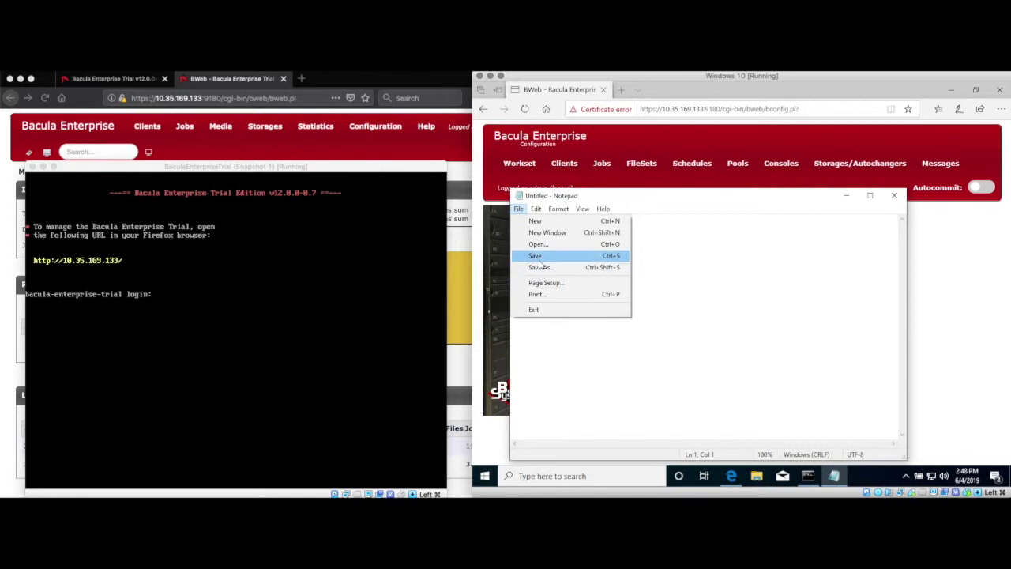
click(538, 244)
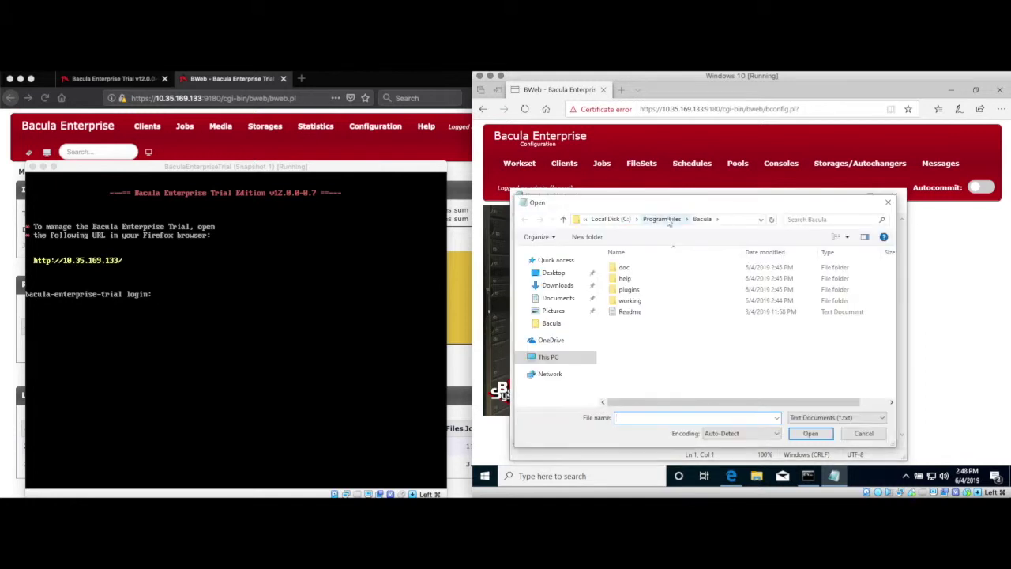
click(836, 417)
click(821, 434)
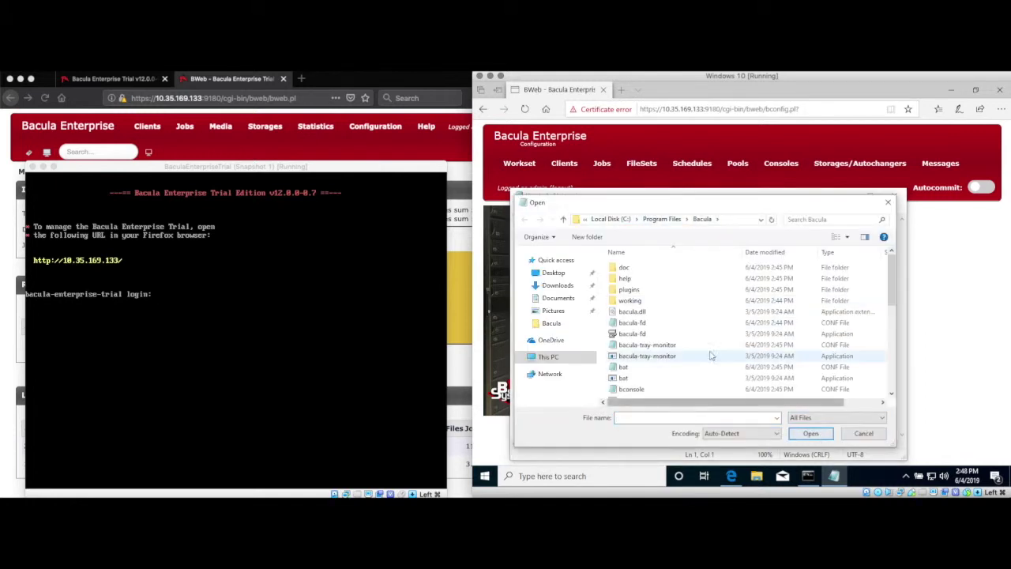
click(799, 323)
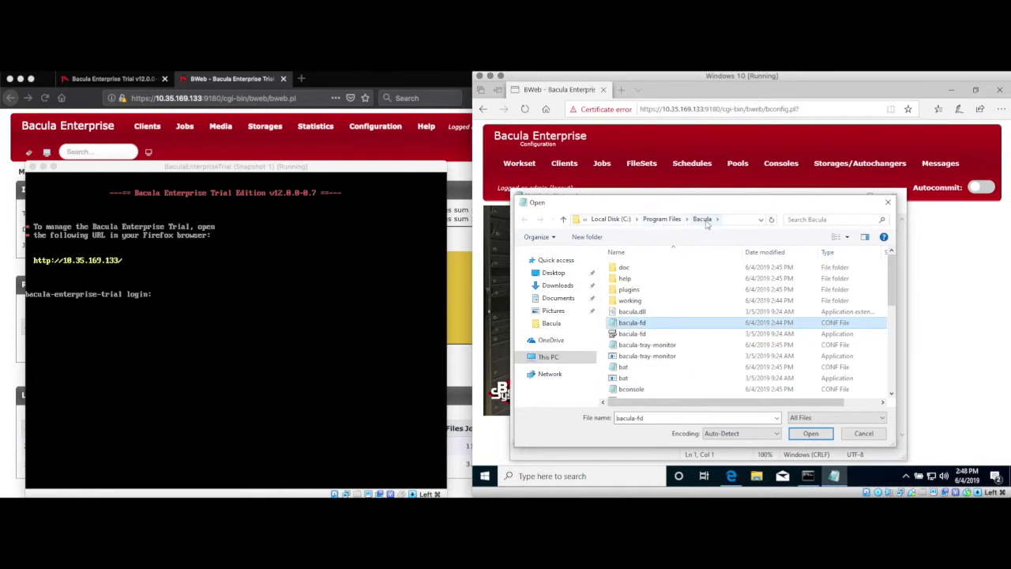
click(808, 433)
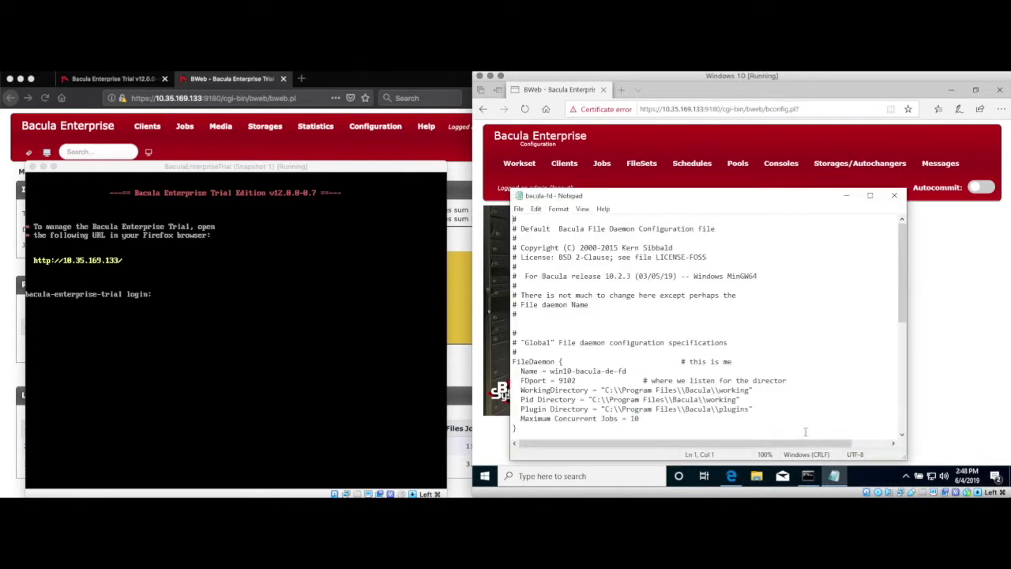
- Replace the file's contents with the generated configuration and save on closing
click(647, 331)
key(ctrl+a)
key(Delete)
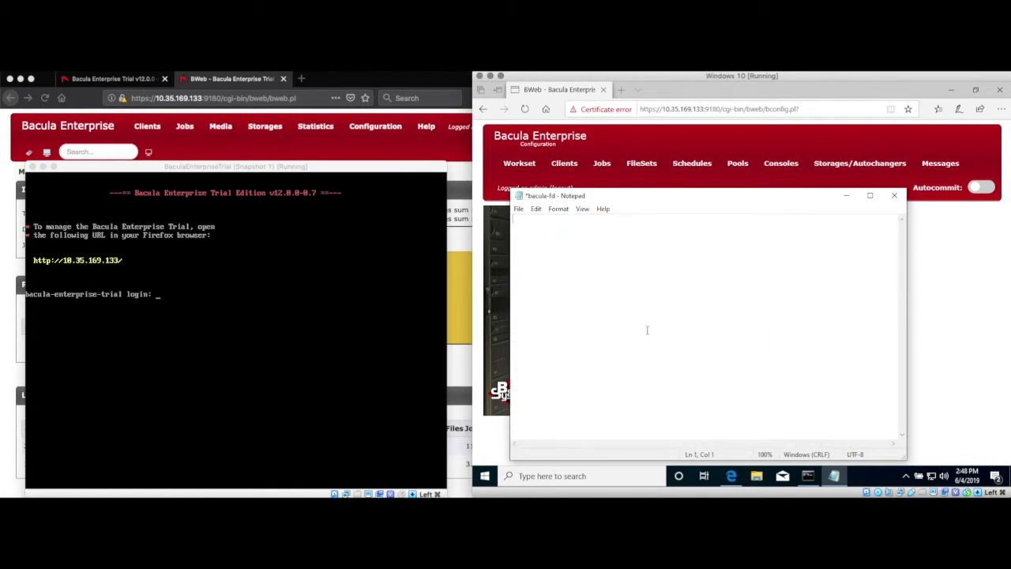
key(ctrl+v)
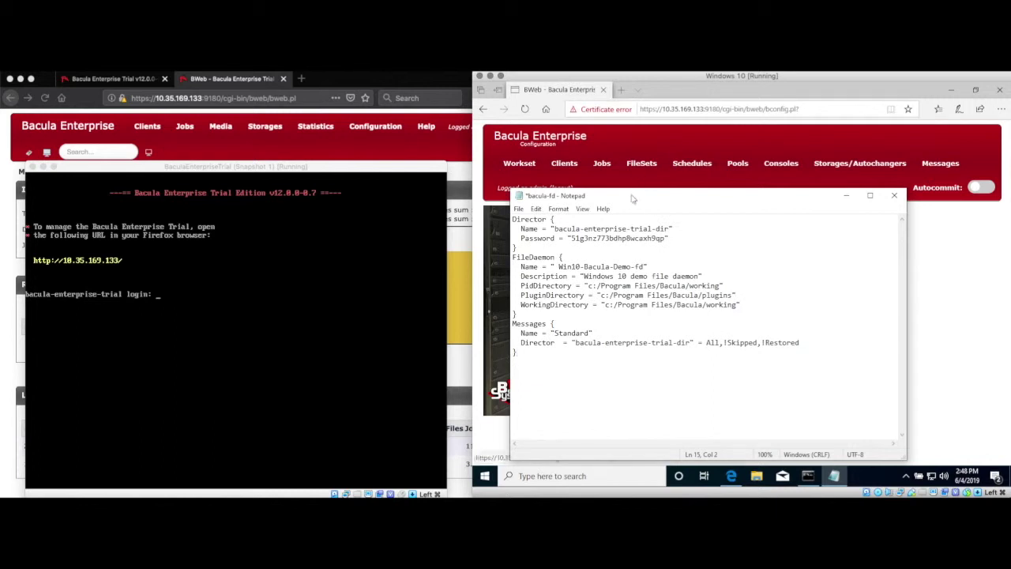
drag(631, 197, 653, 206)
click(918, 207)
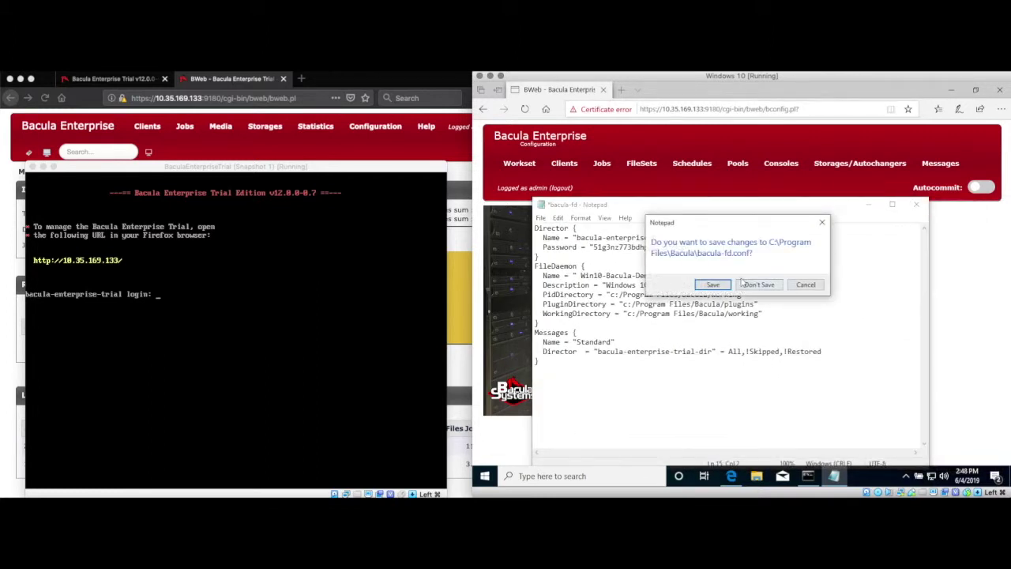
click(713, 286)
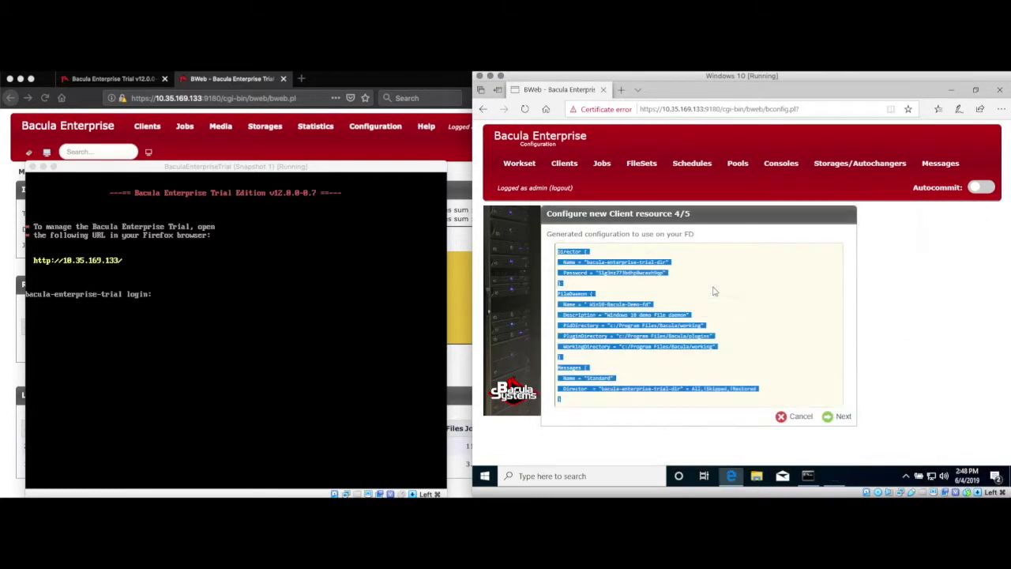
- Finish the client wizard and save the Win10-Bacula-Demo-fd client settings
click(838, 419)
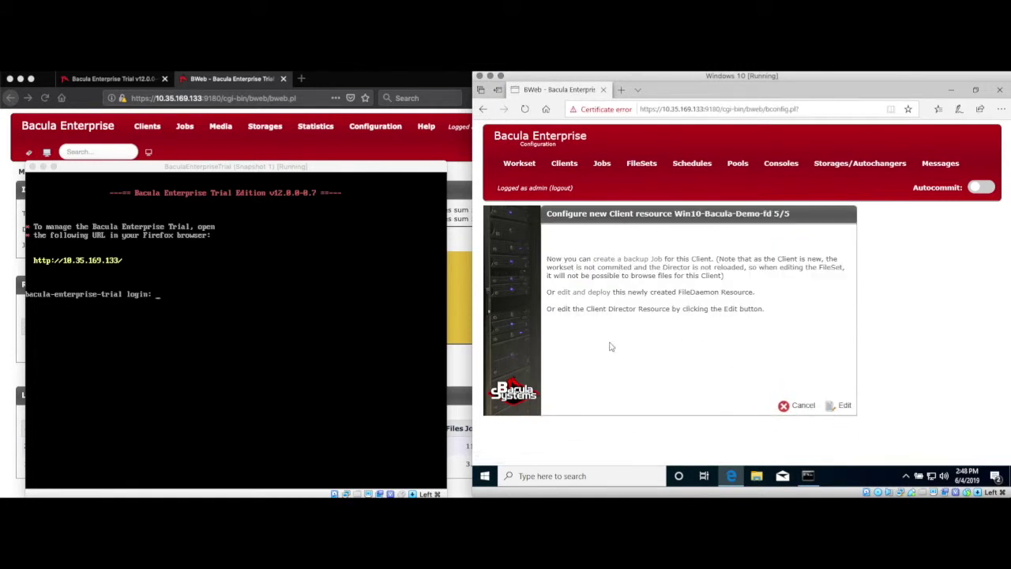
click(836, 405)
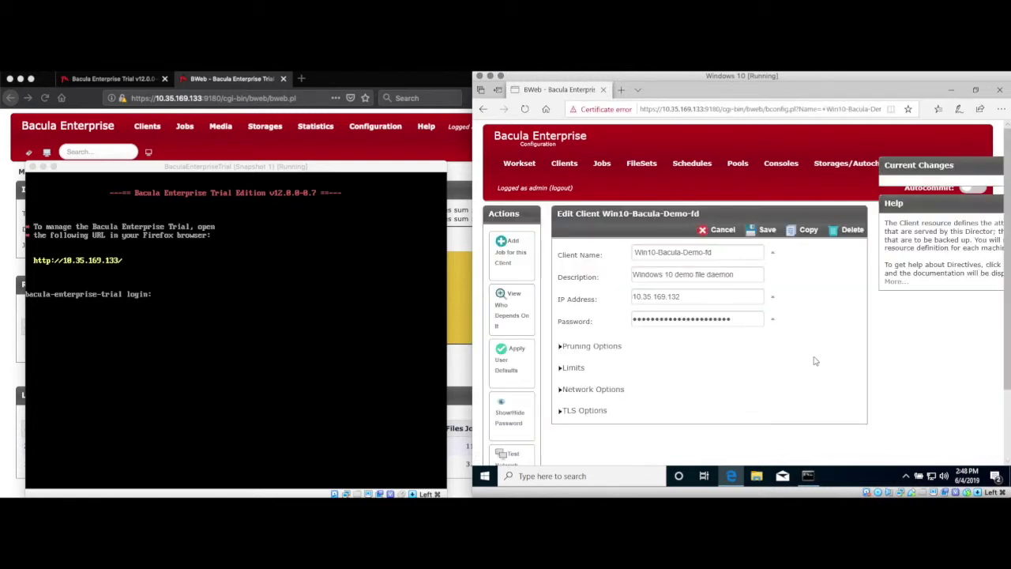
click(563, 348)
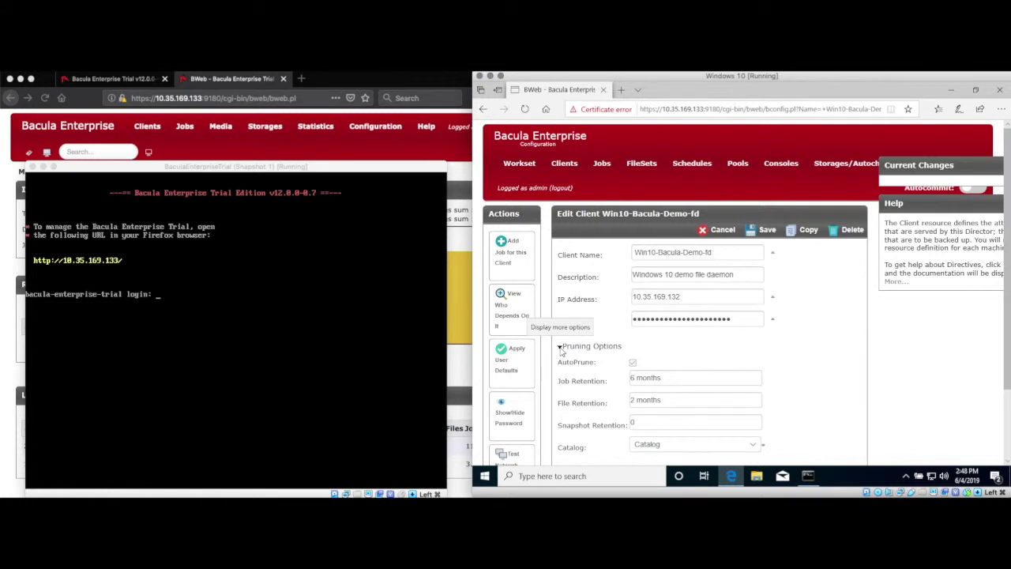
click(561, 348)
click(563, 368)
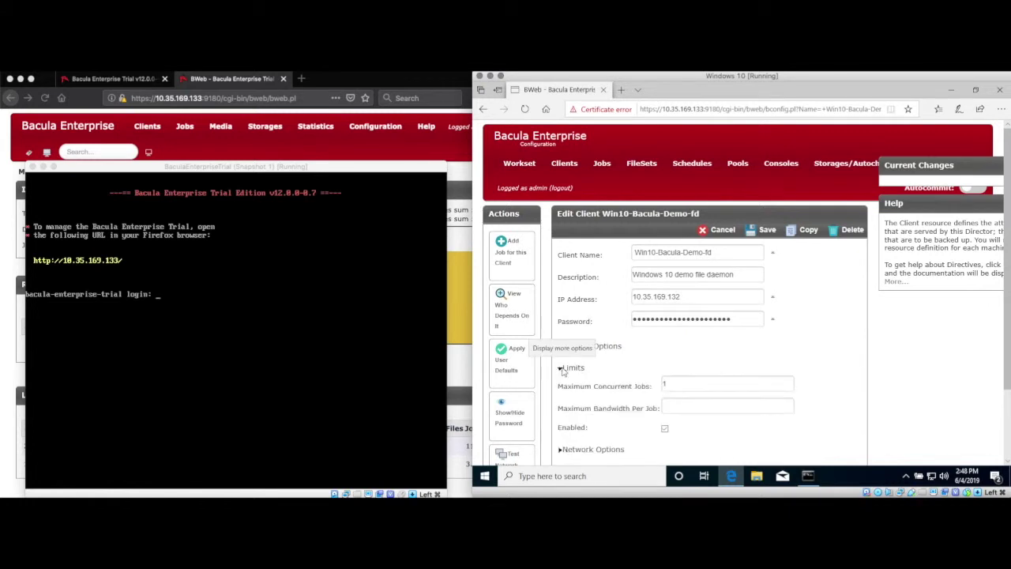
click(562, 369)
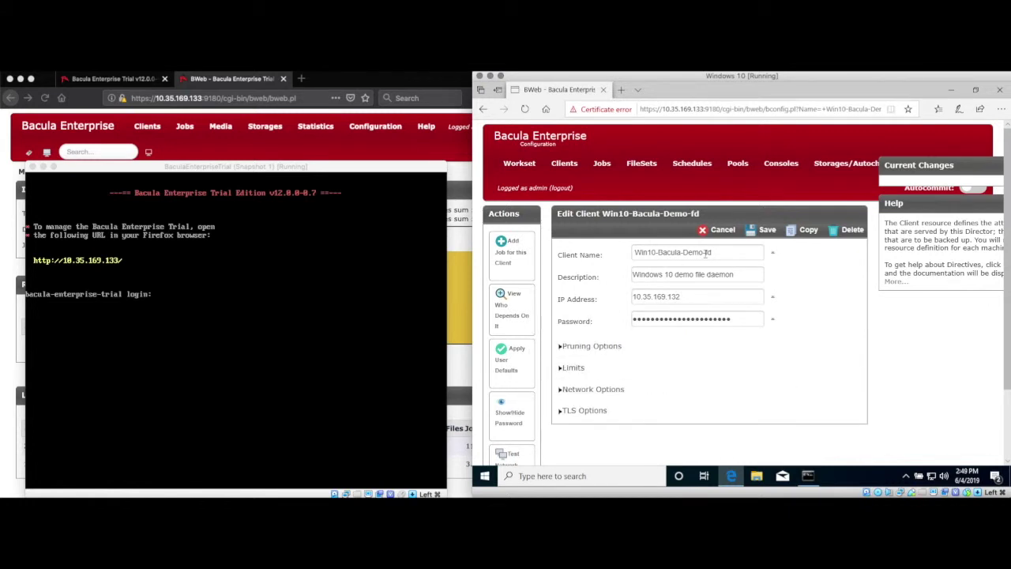
click(752, 232)
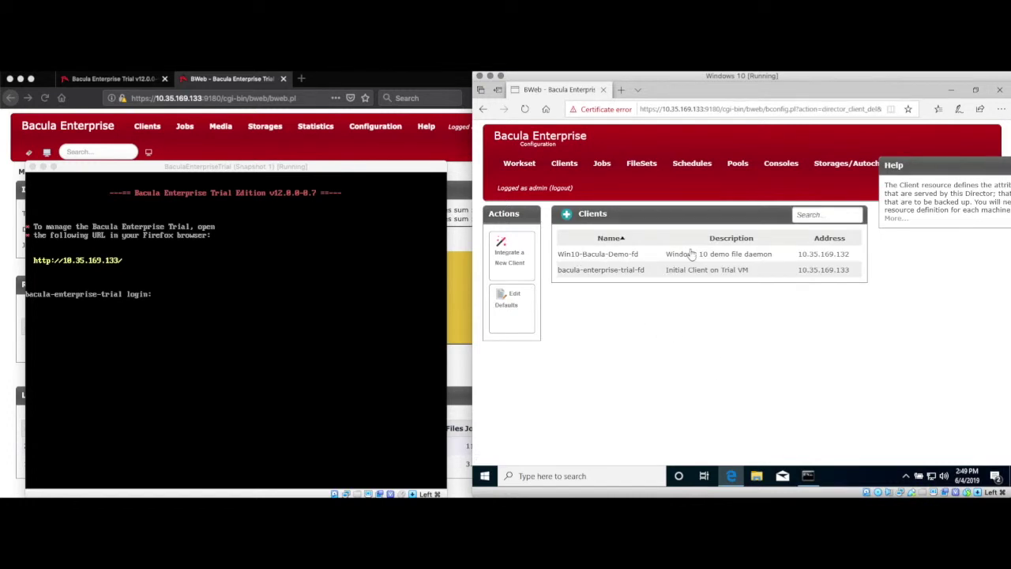
- Commit the workset to production with a Director reload
click(527, 164)
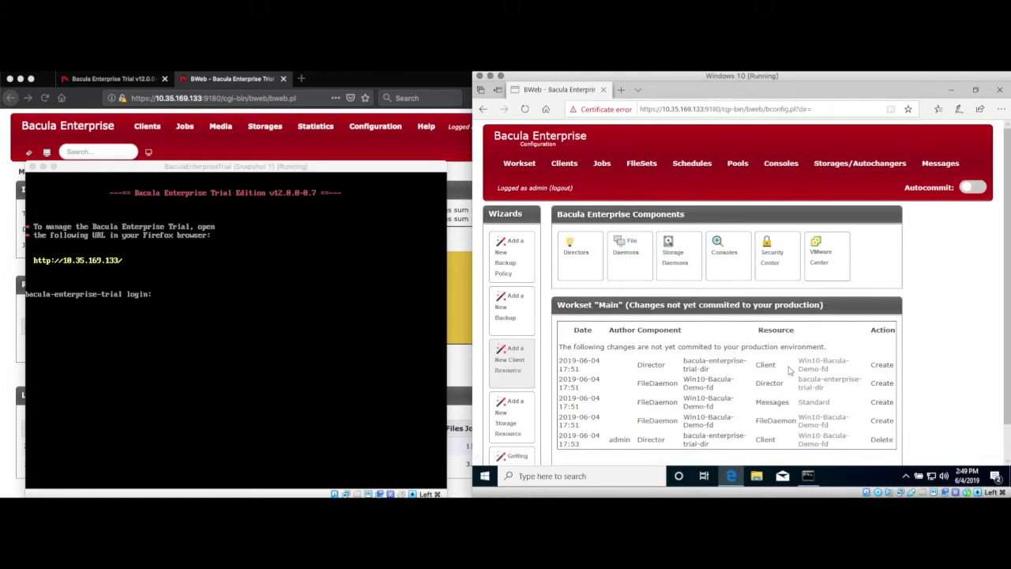
scroll(790, 370, down, 1)
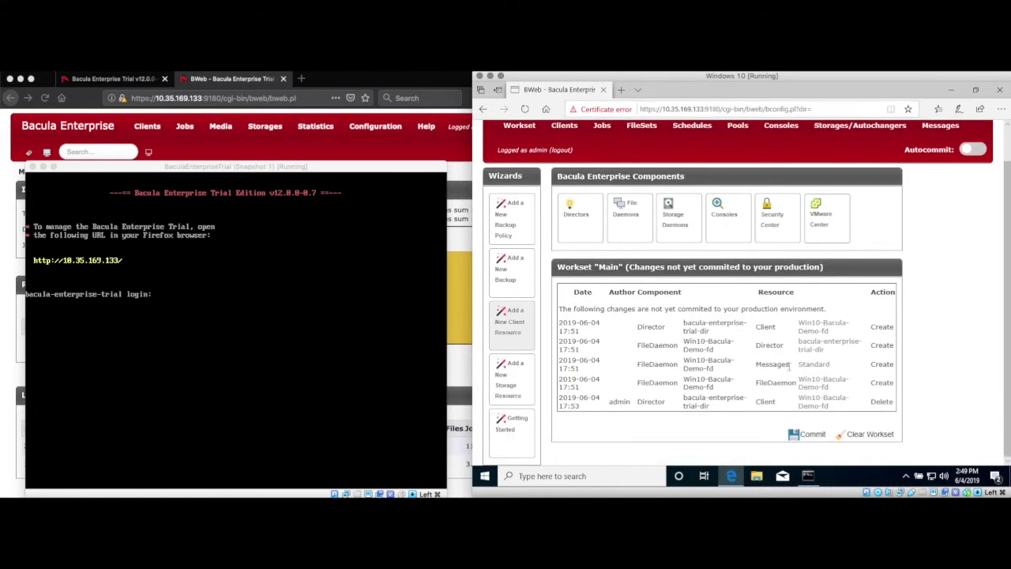
click(794, 437)
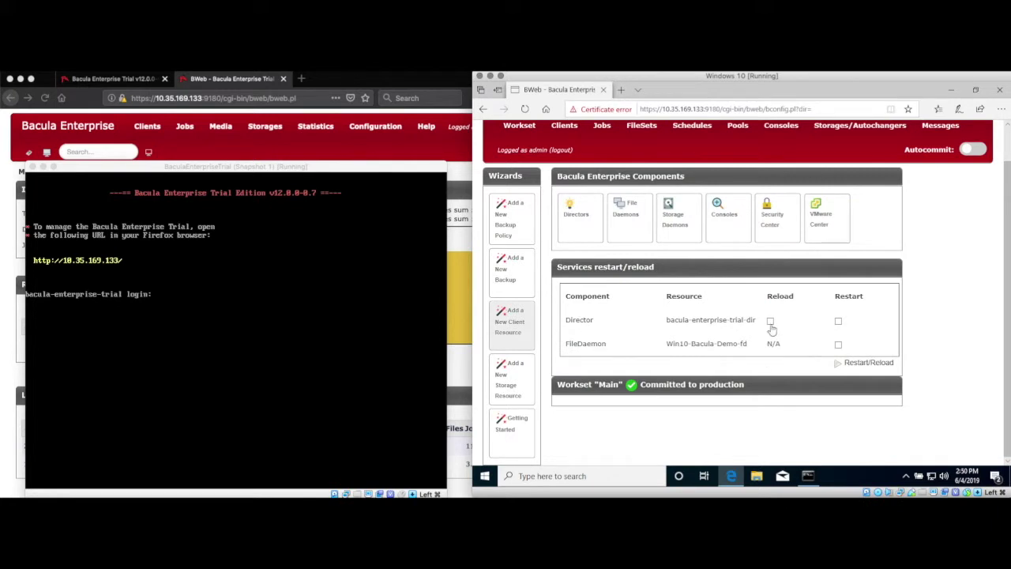
click(771, 321)
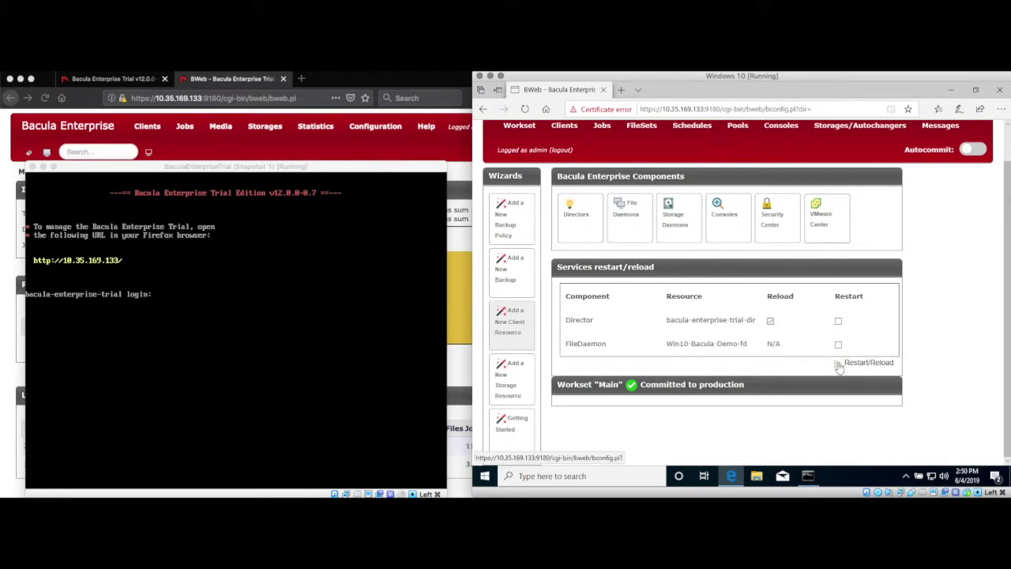
click(839, 368)
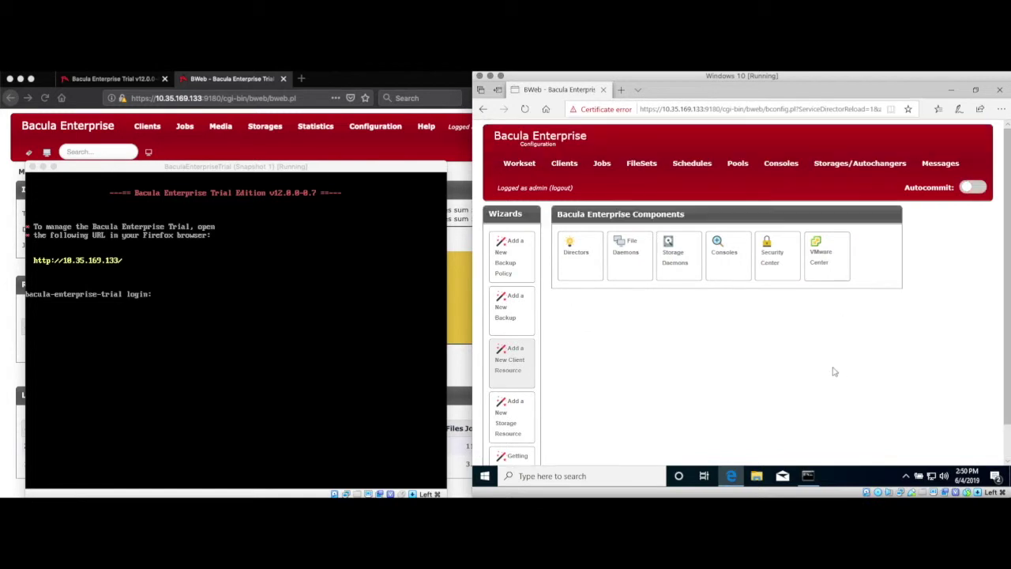
- Start the Bacula File Backup Service from the Services app, then close the Bacula configuration browser
click(566, 475)
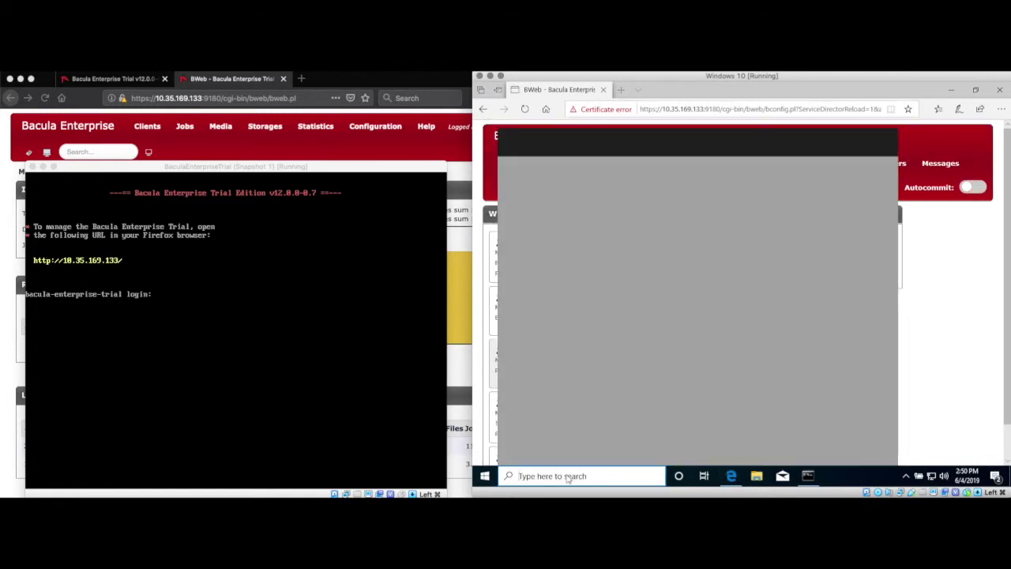
text(s)
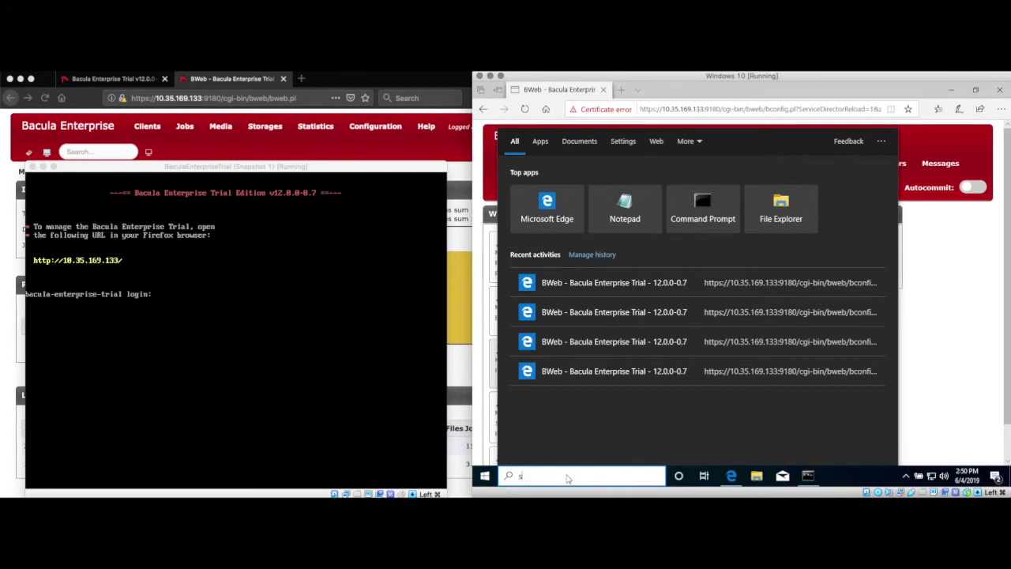
text(ervices)
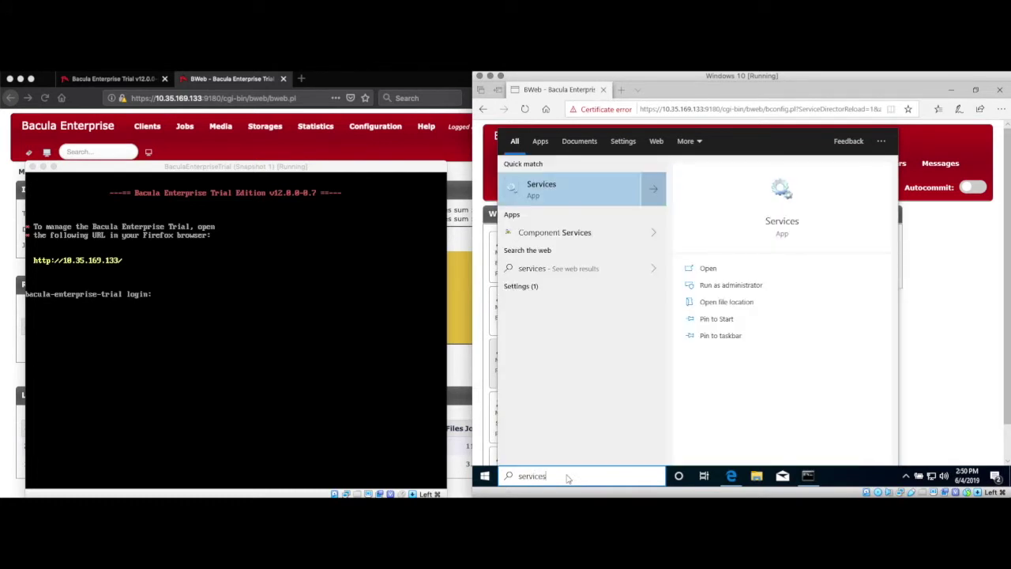
key(Return)
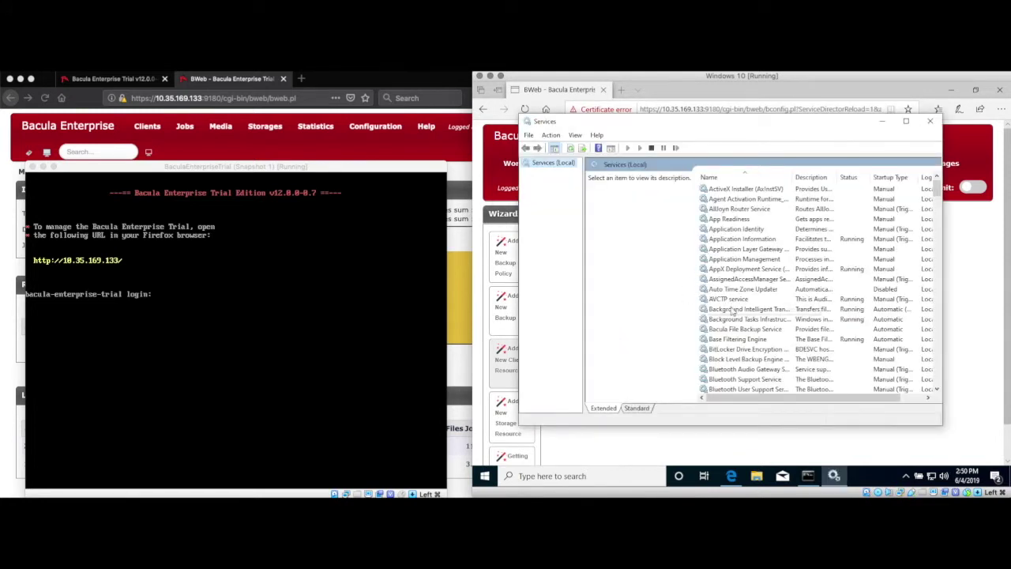
click(733, 331)
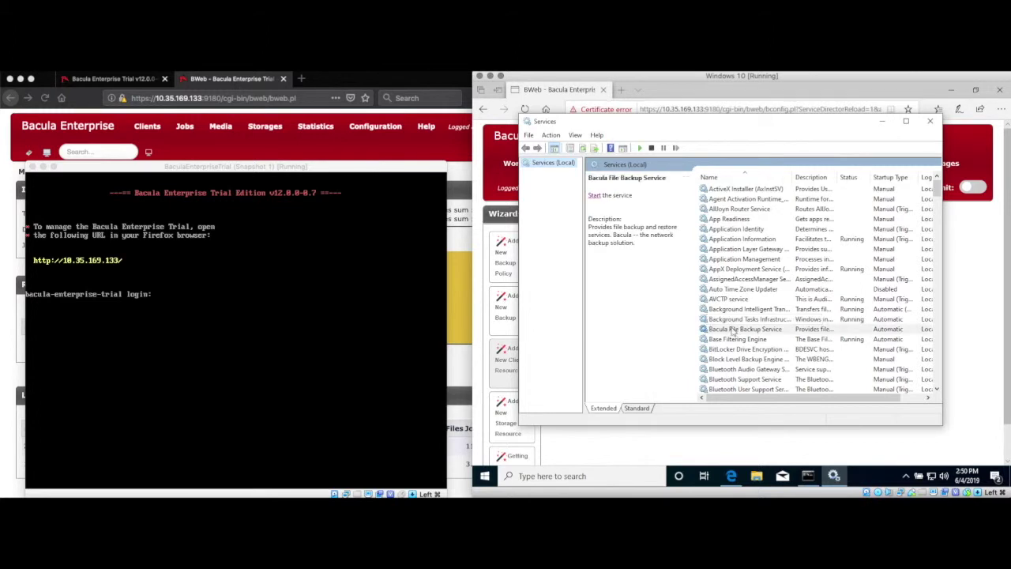
click(594, 197)
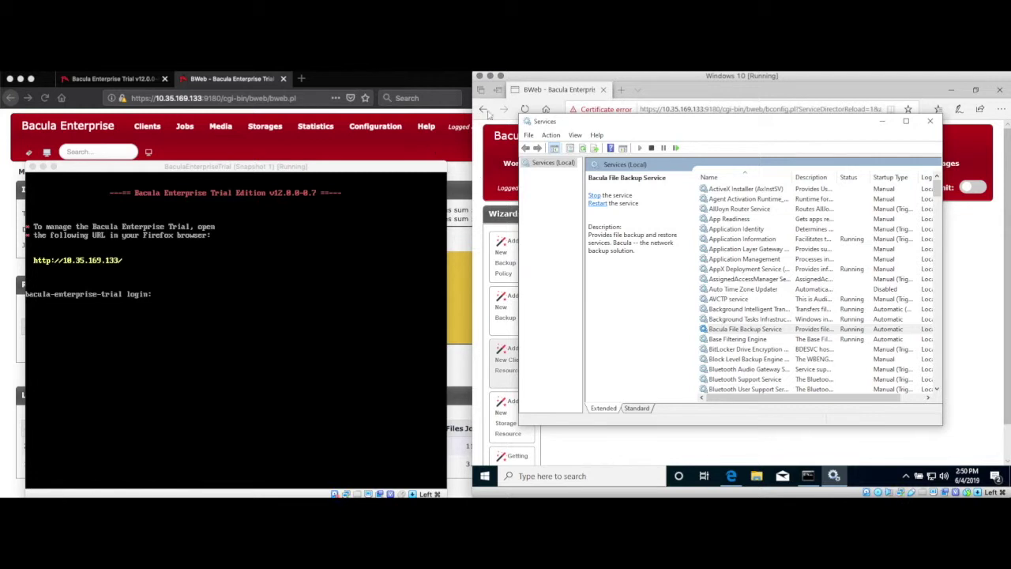
click(548, 89)
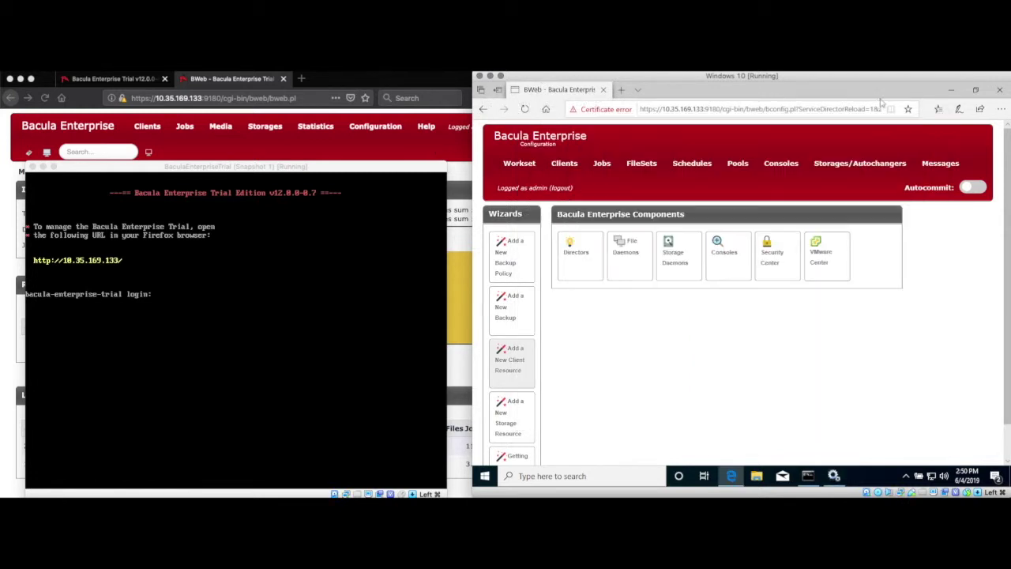
click(1001, 93)
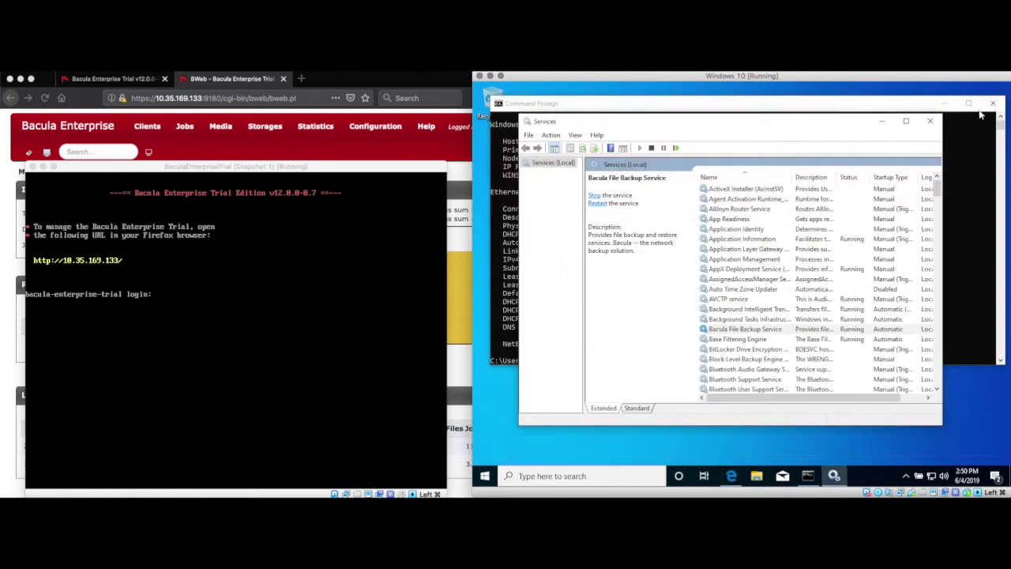
- Close Services and Command Prompt, then unlock Windows Defender Firewall's allowed apps list for editing
click(930, 120)
click(992, 104)
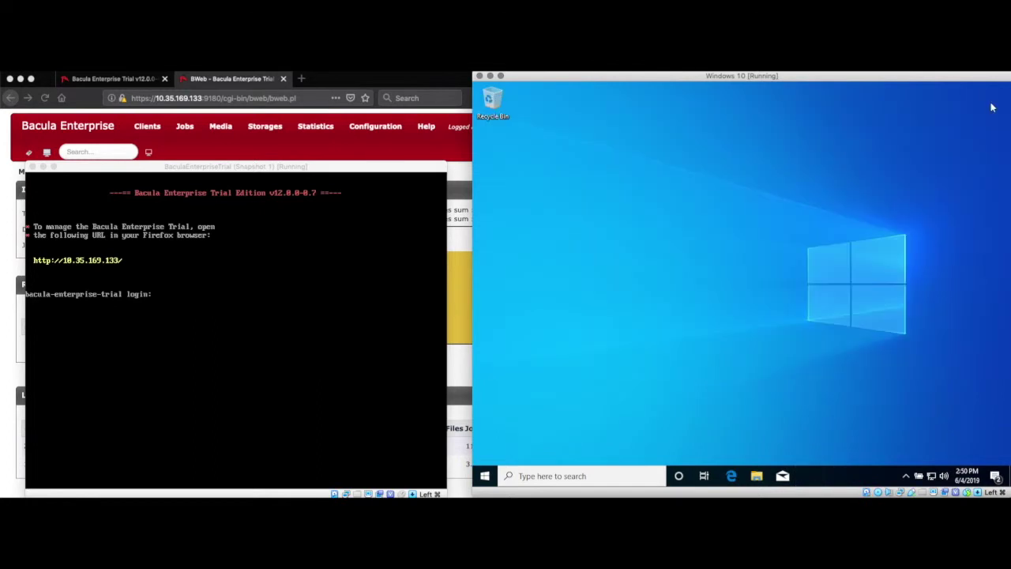
click(532, 476)
text(w)
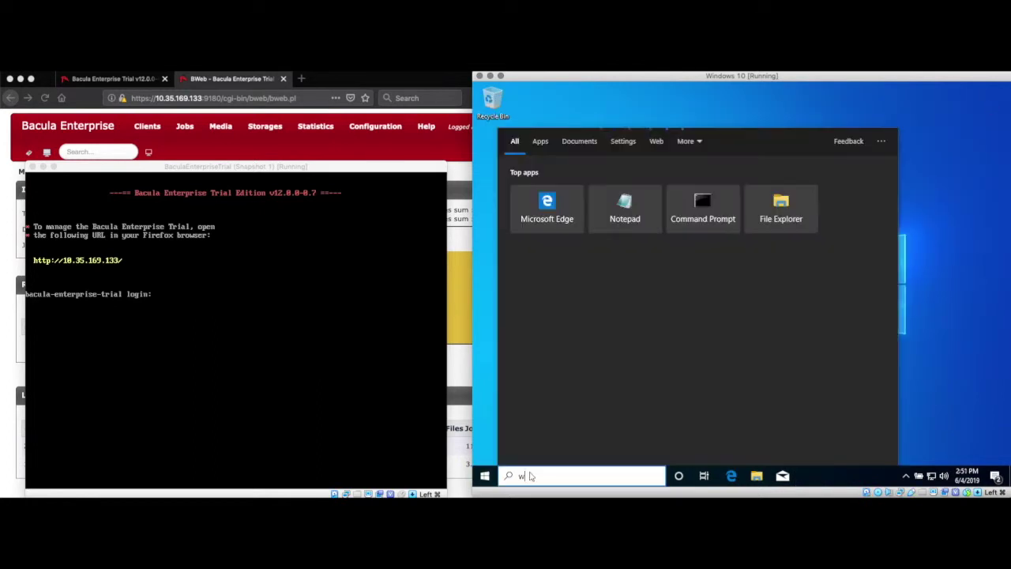
text(indows firewall)
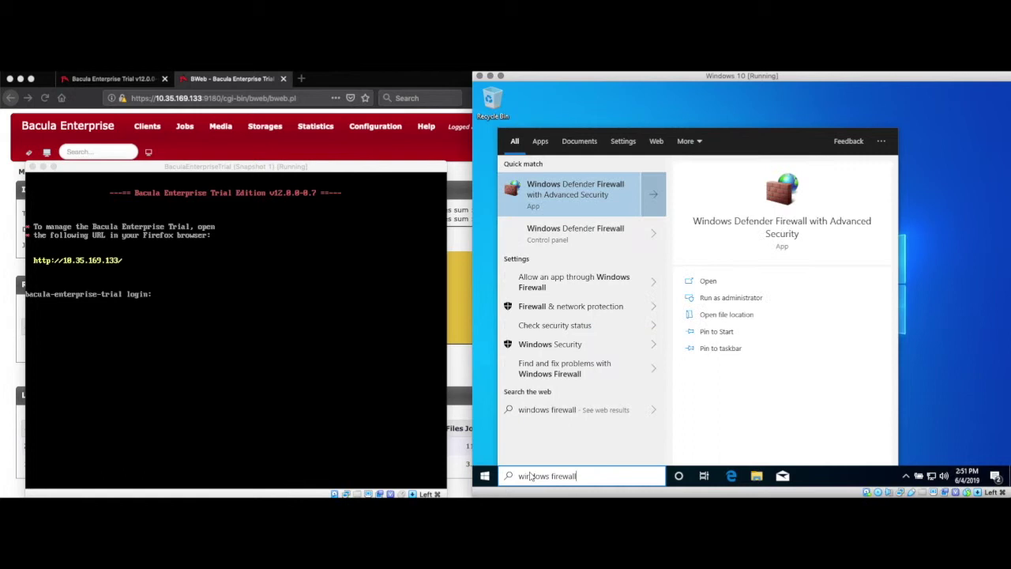
click(577, 281)
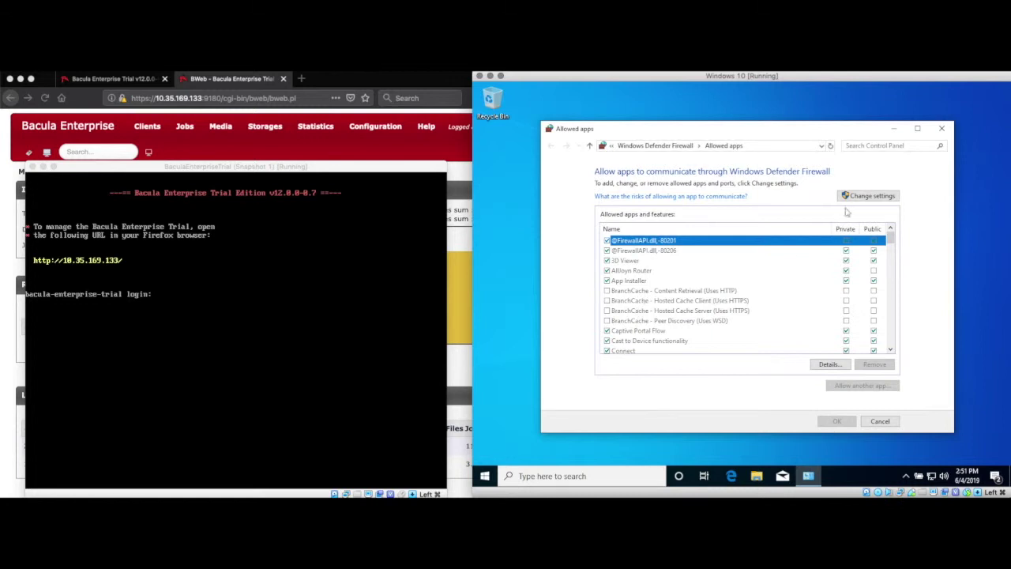
click(863, 197)
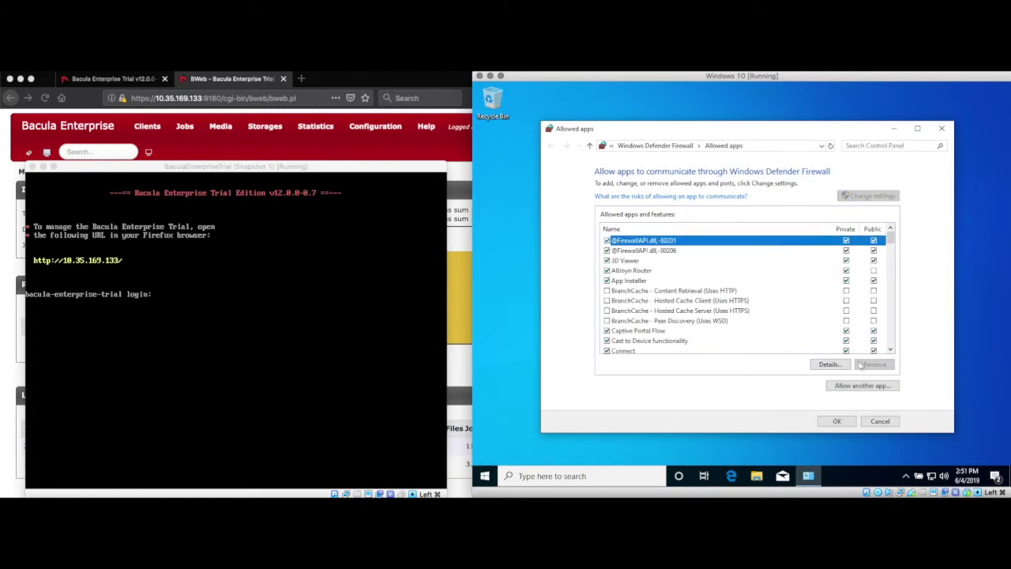
- Add bacula-fd from the Bacula program folder as an allowed app on Private networks
click(861, 386)
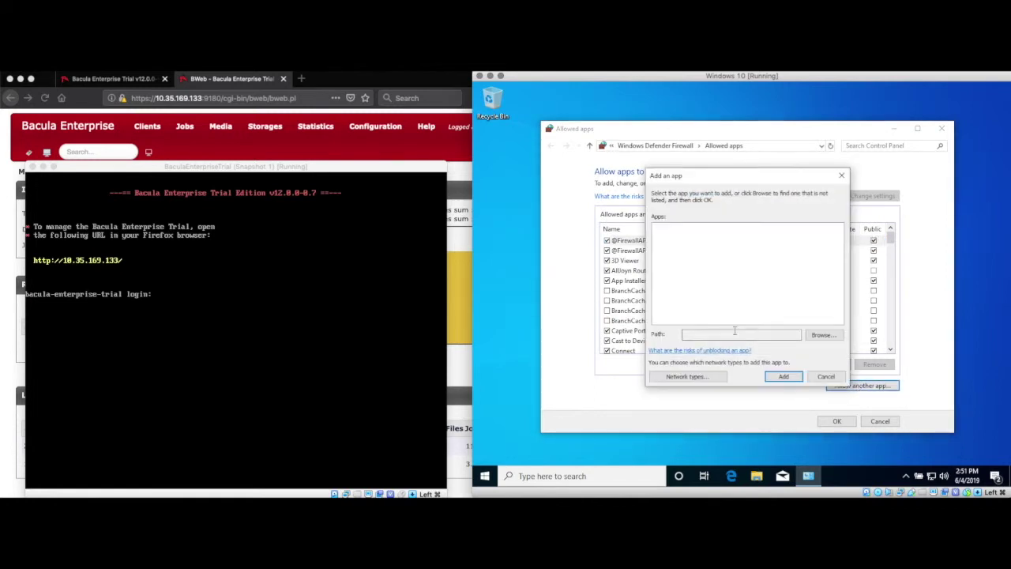
click(817, 336)
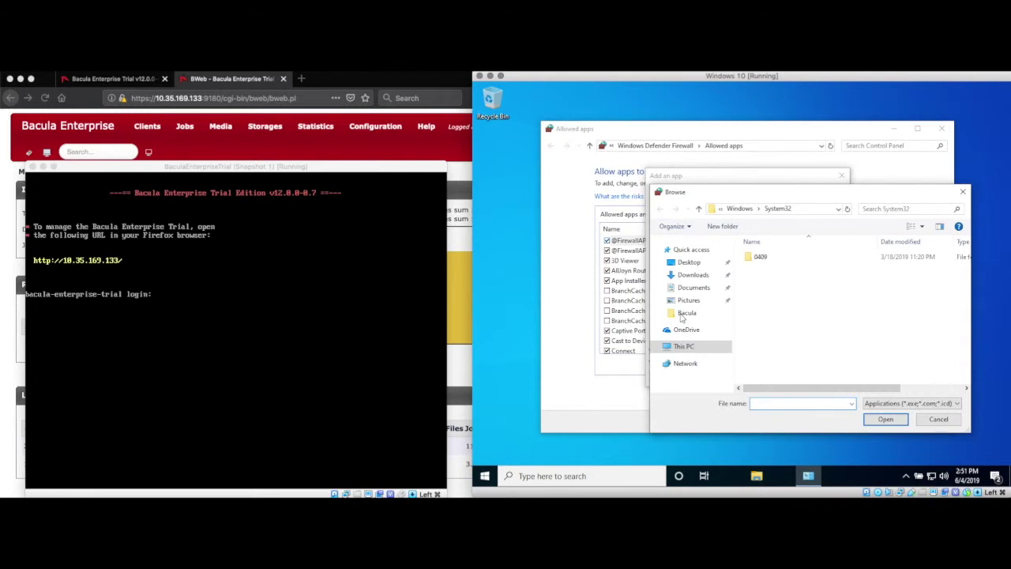
click(683, 314)
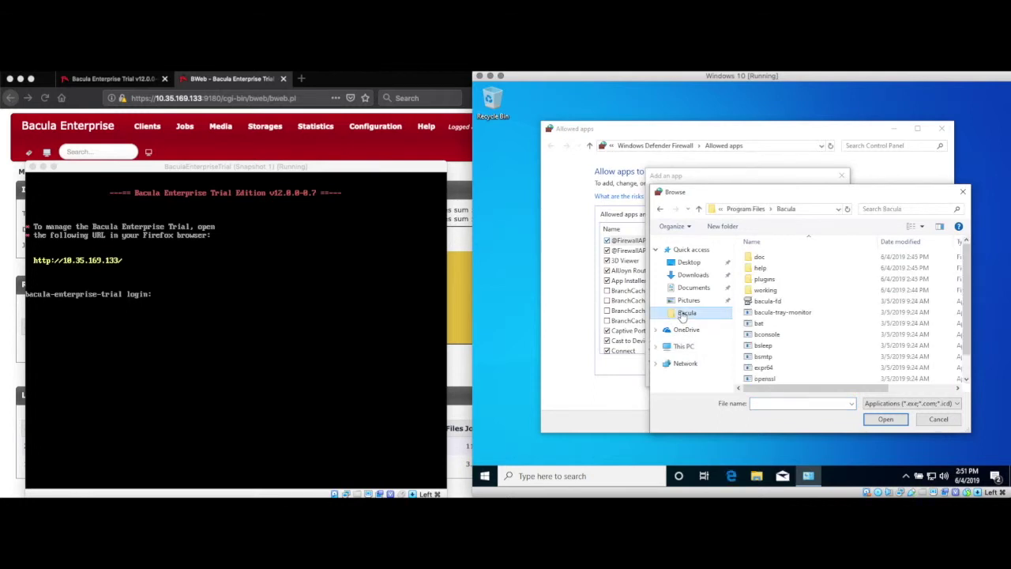
click(755, 304)
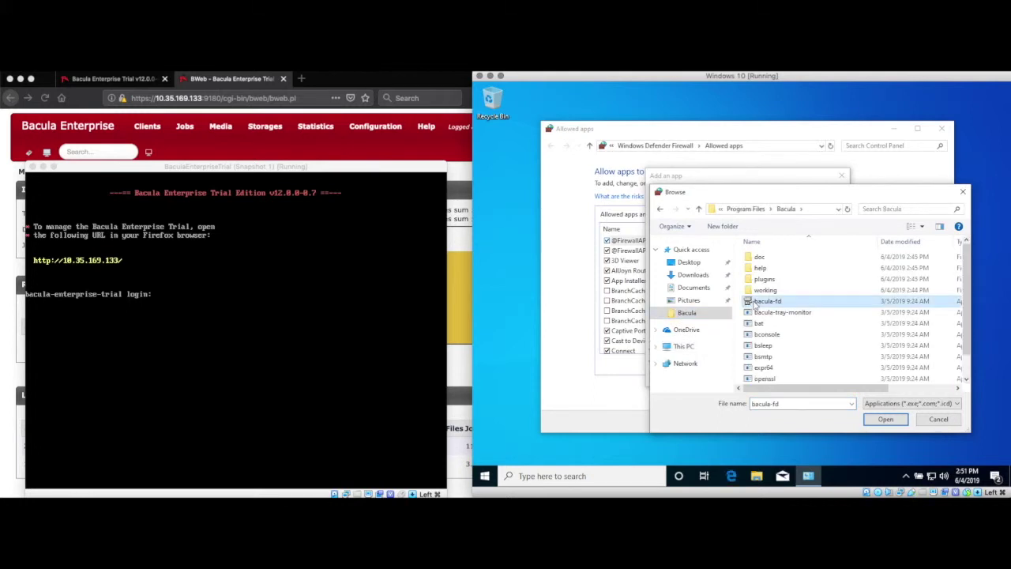
click(887, 420)
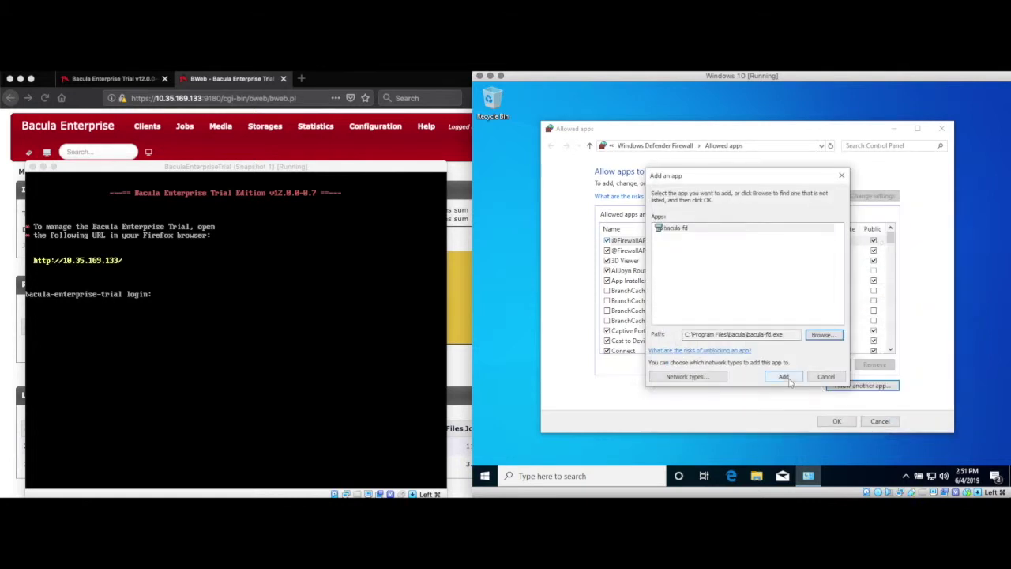
click(715, 378)
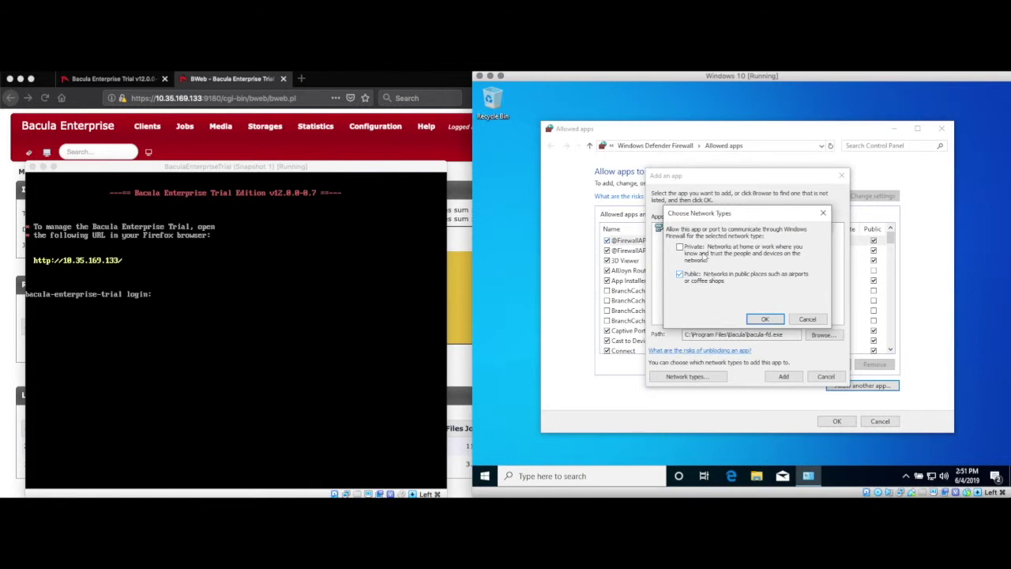
click(699, 254)
click(762, 319)
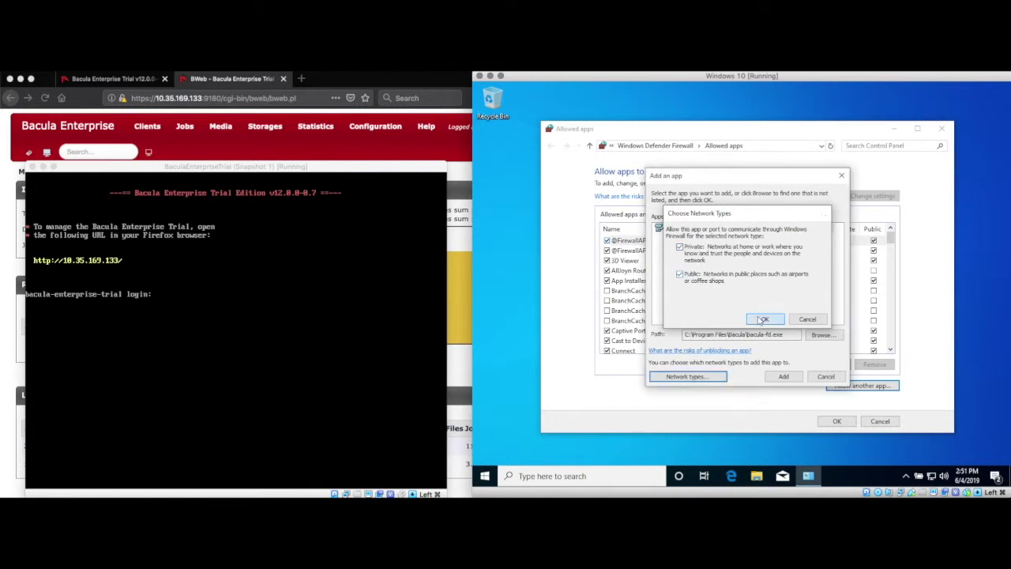
click(785, 377)
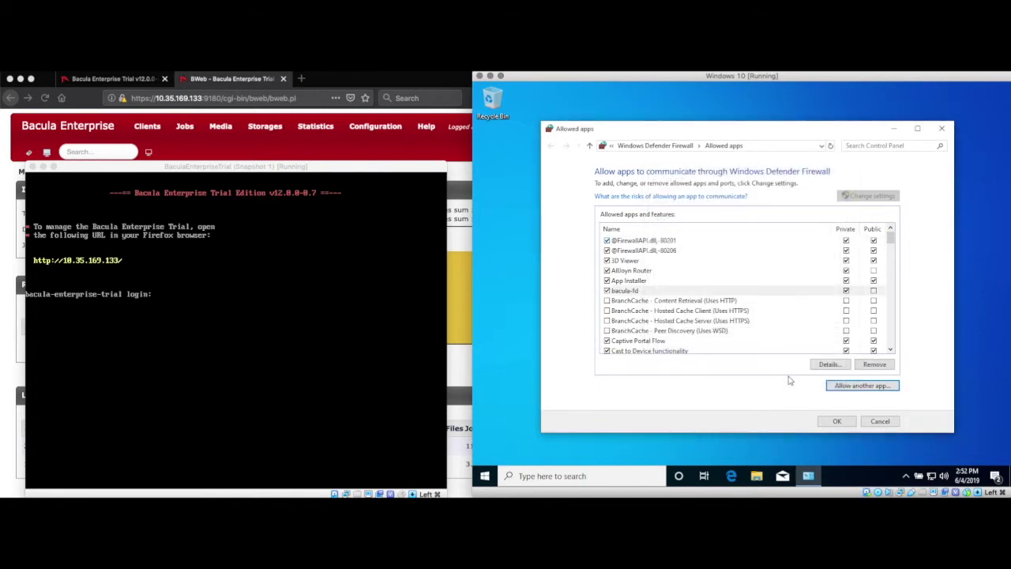
- Save the firewall allowed-apps changes and go to Configuration > Configure Bacula in BWeb
click(836, 422)
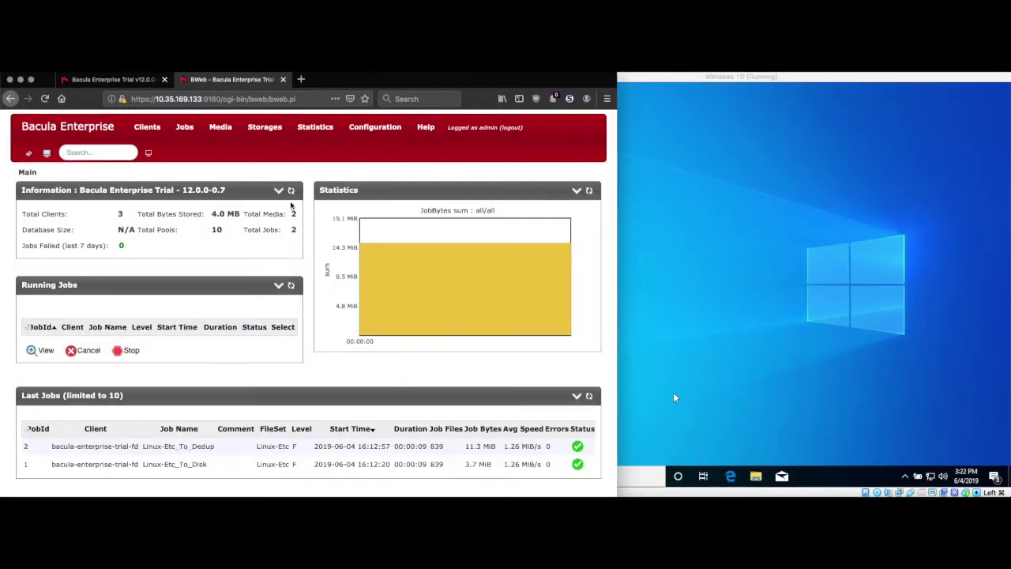
click(367, 129)
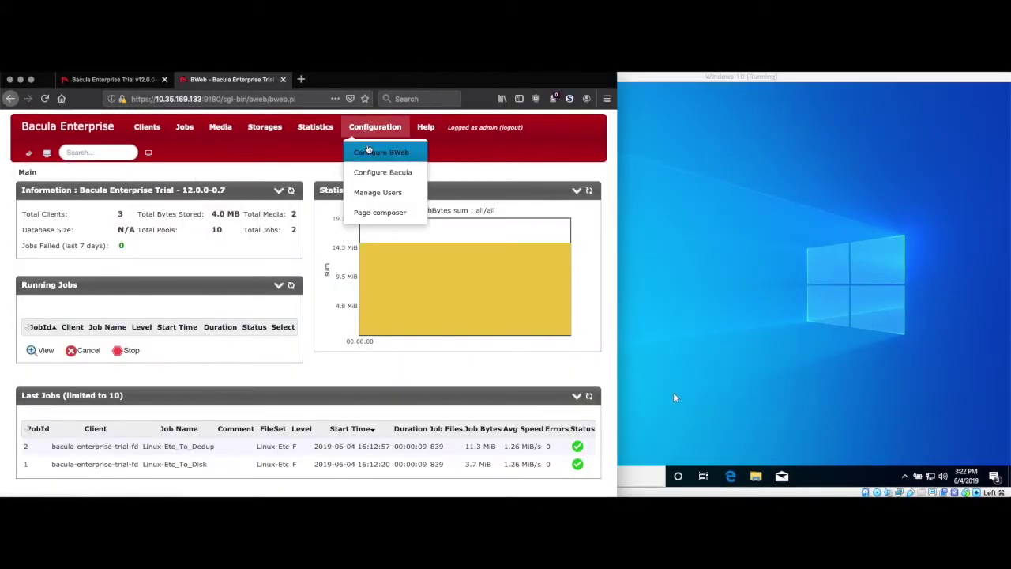
click(369, 174)
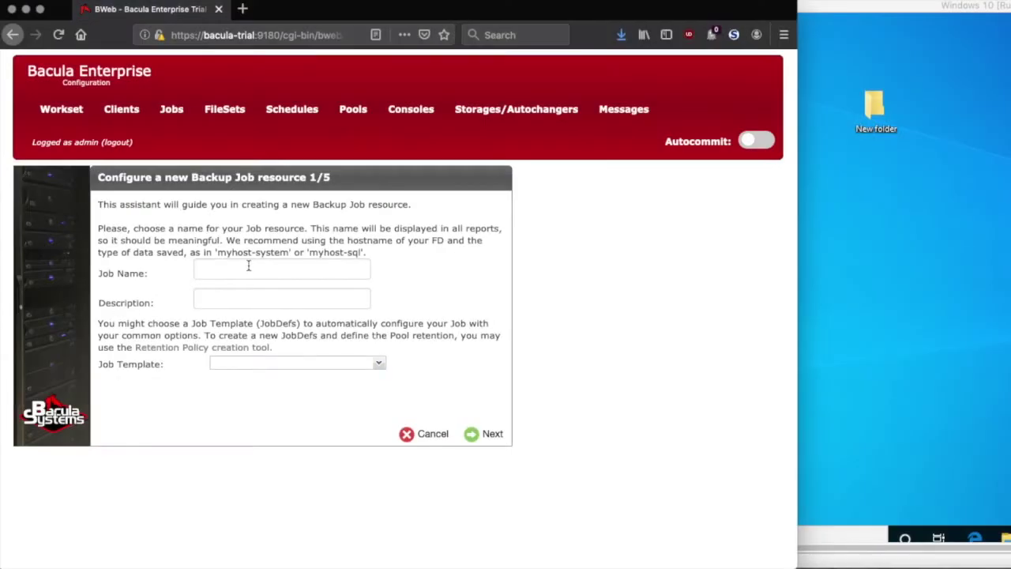
- Name the new backup job Windows-10-demo-Users
click(248, 266)
text(WIndow)
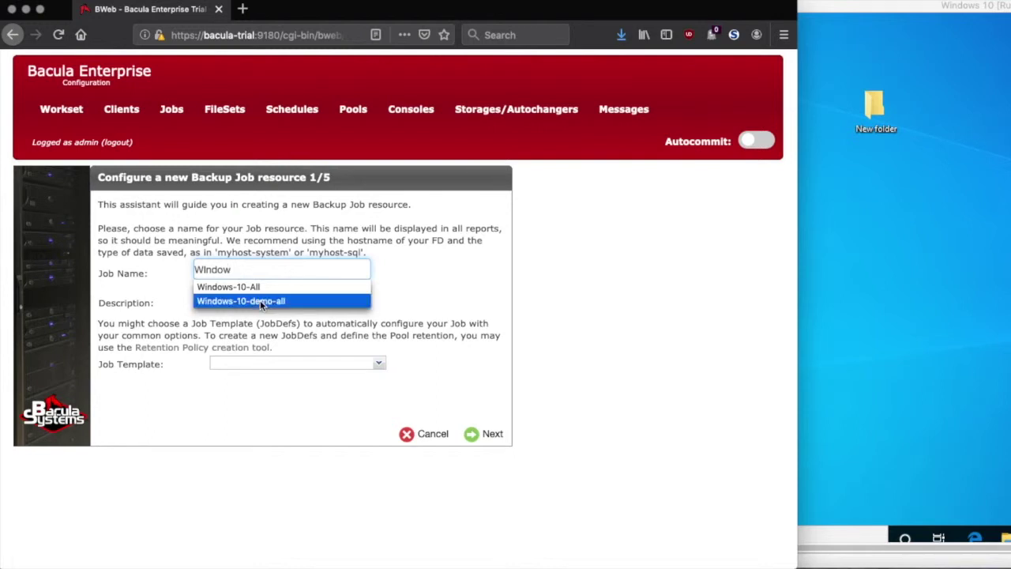
click(255, 301)
double_click(287, 269)
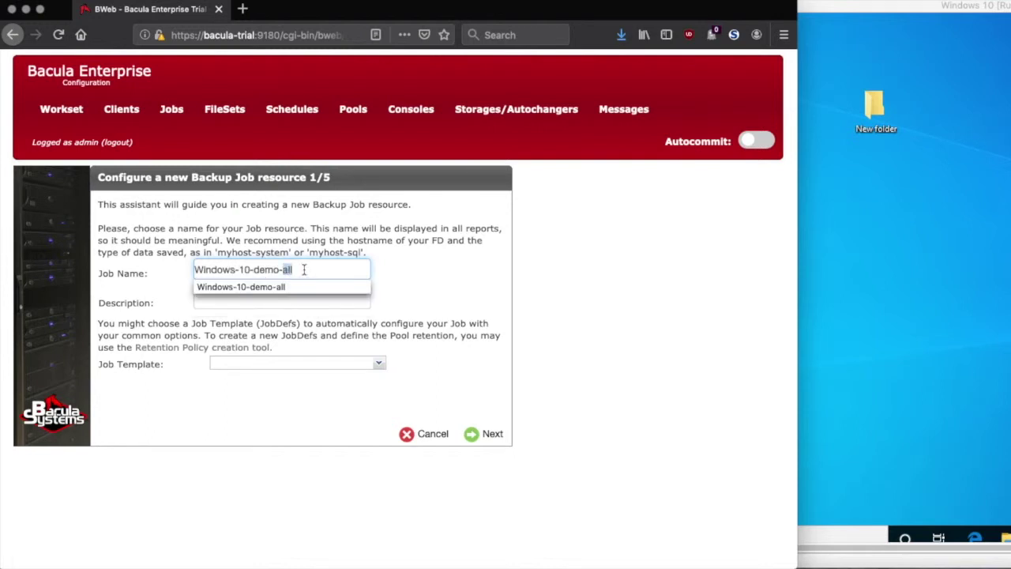
key(BackSpace)
text(Users)
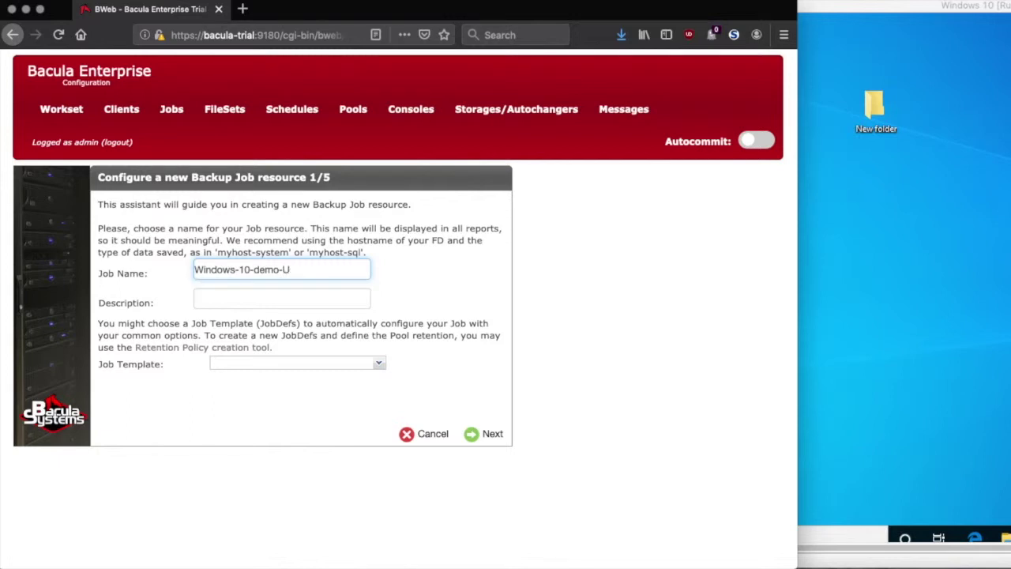
- Describe the job as 'Users directory on Windows 10', use the BackupsToDedup template, and continue
click(302, 297)
text(Users directory)
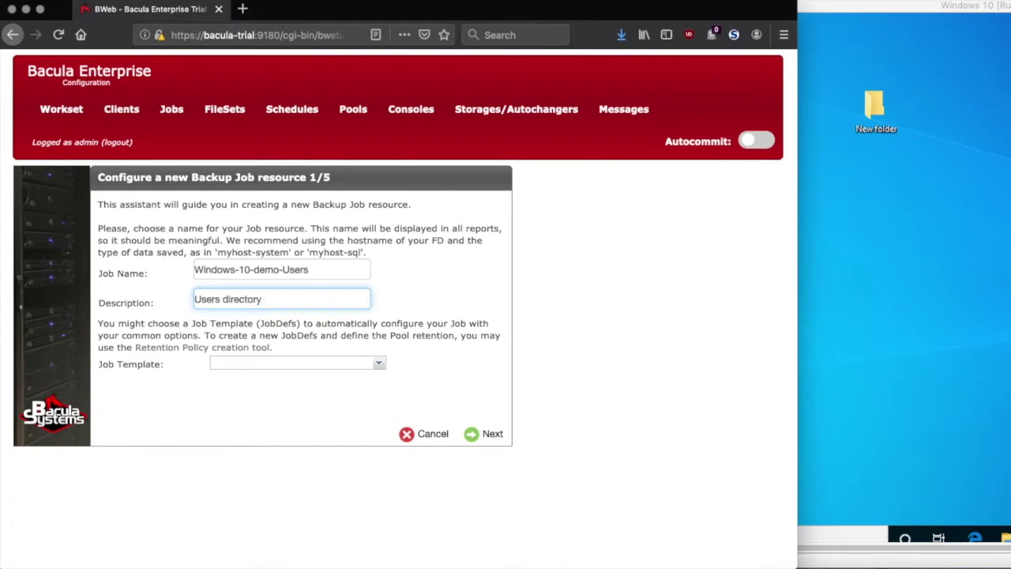
text( on Windows 10)
click(377, 363)
click(275, 391)
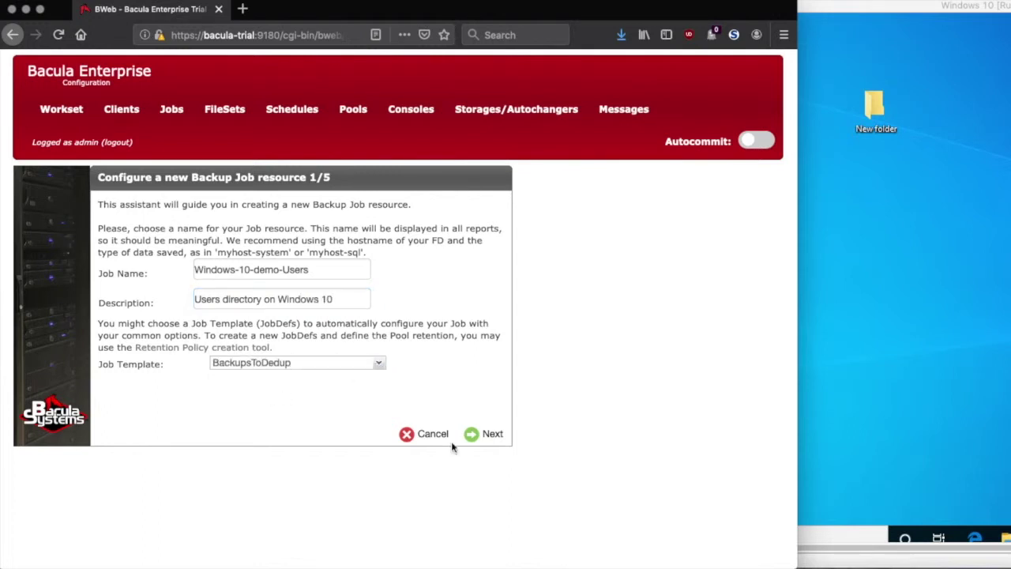
click(472, 437)
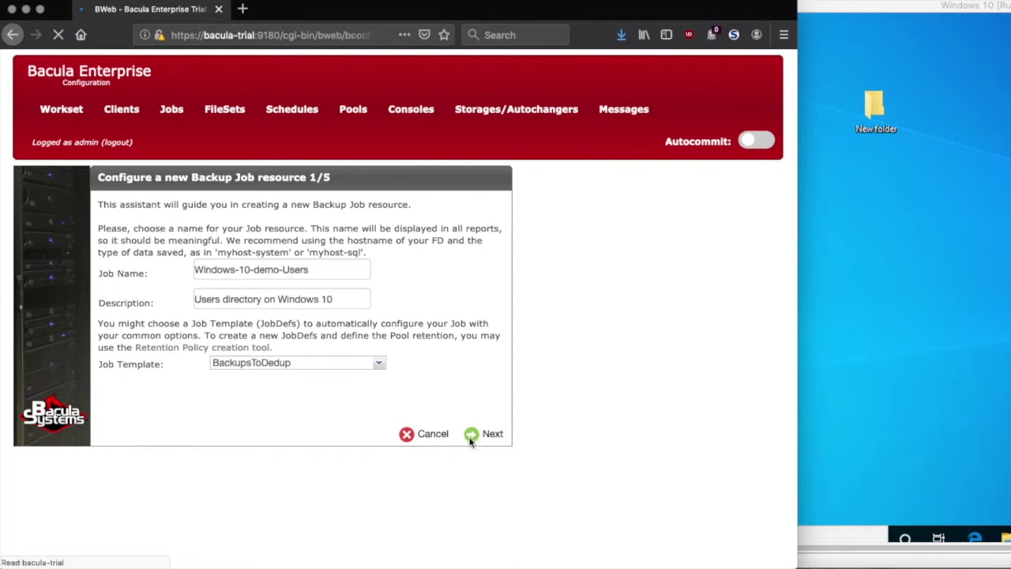
- Set the job's client to Win10-Bacula-Demo-fd and start a new fileset from step 3/5
click(372, 256)
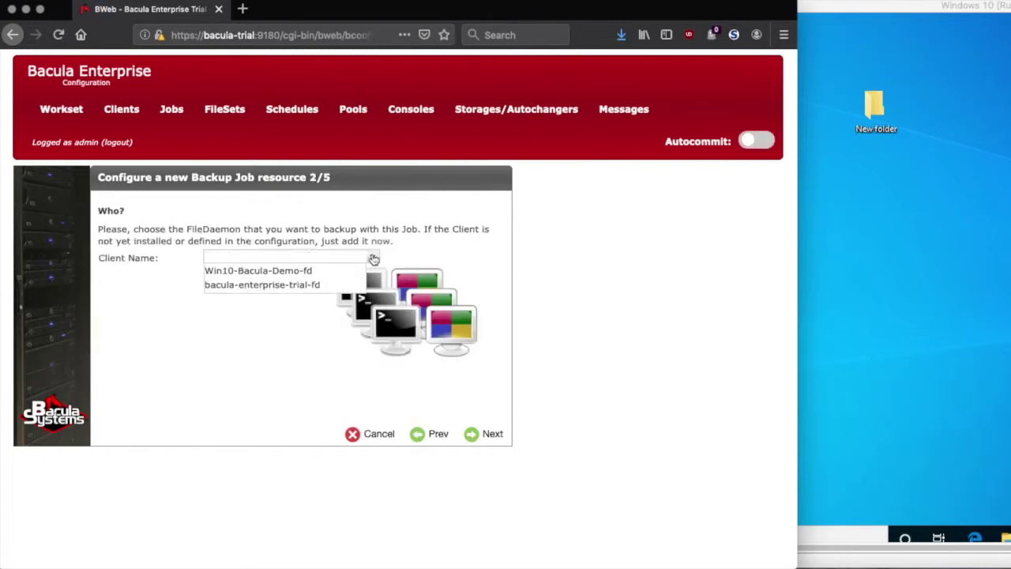
click(310, 271)
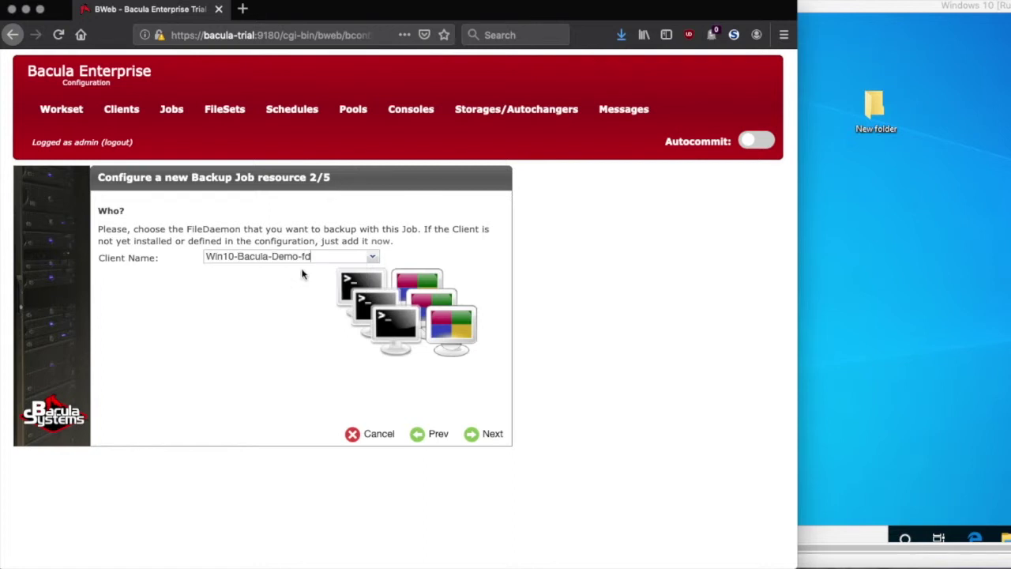
click(472, 439)
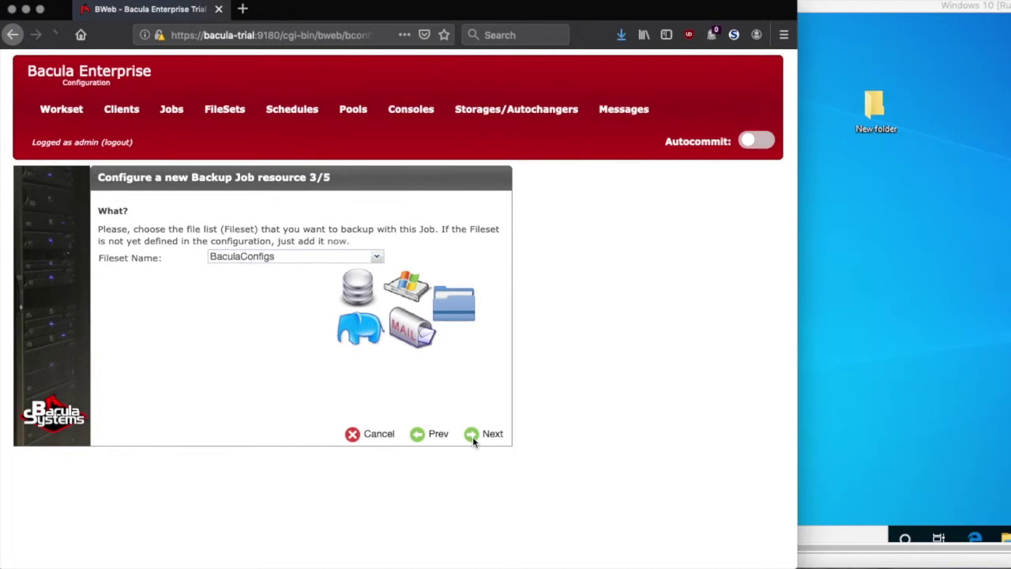
click(337, 243)
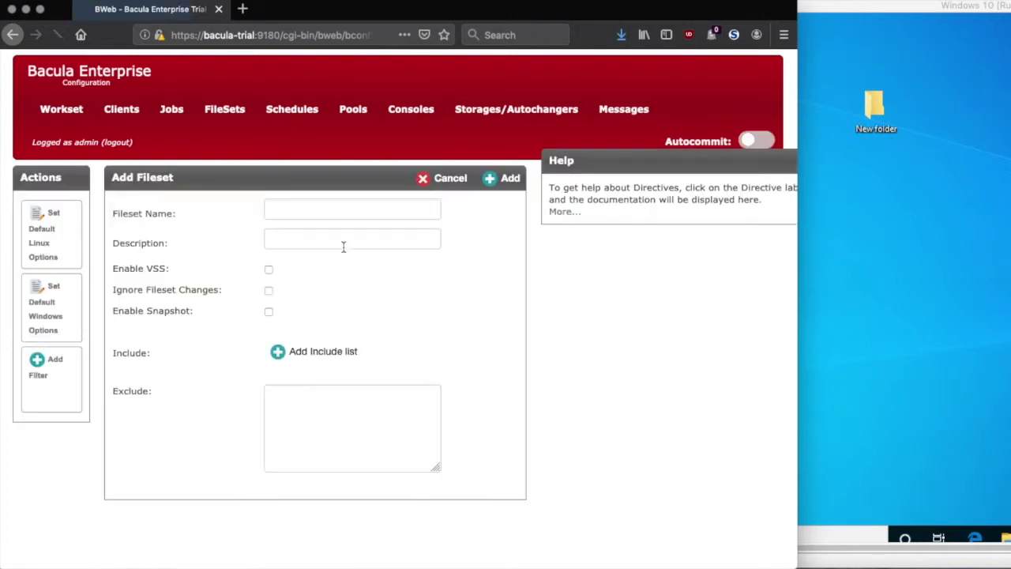
- Name the new fileset Windows-10-Users
click(304, 208)
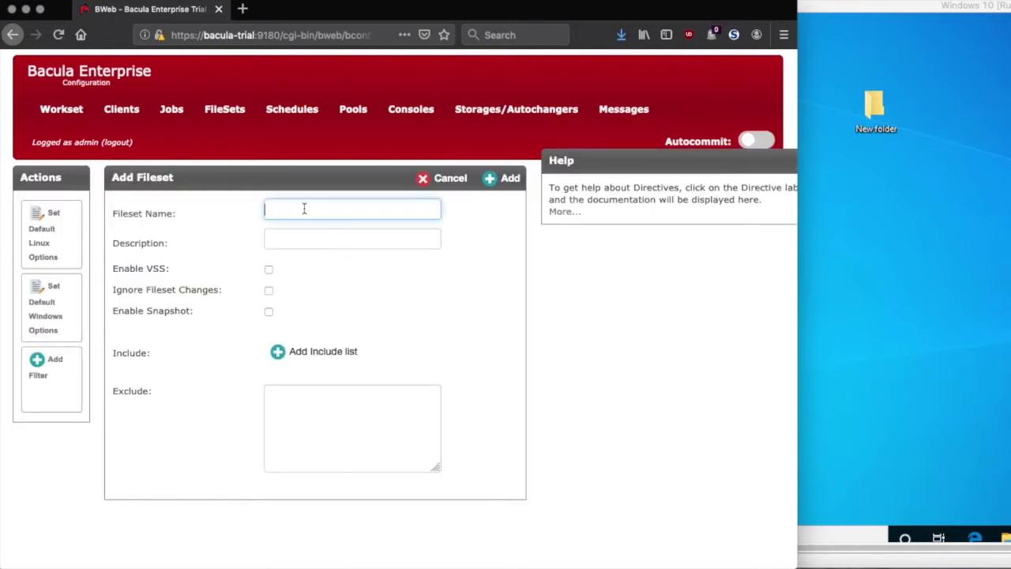
text(Win)
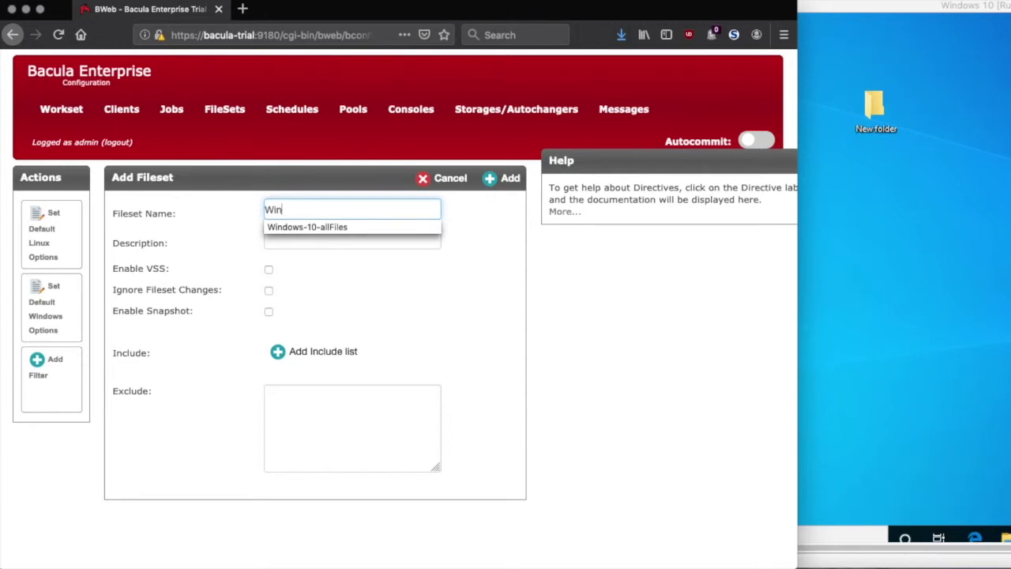
click(323, 226)
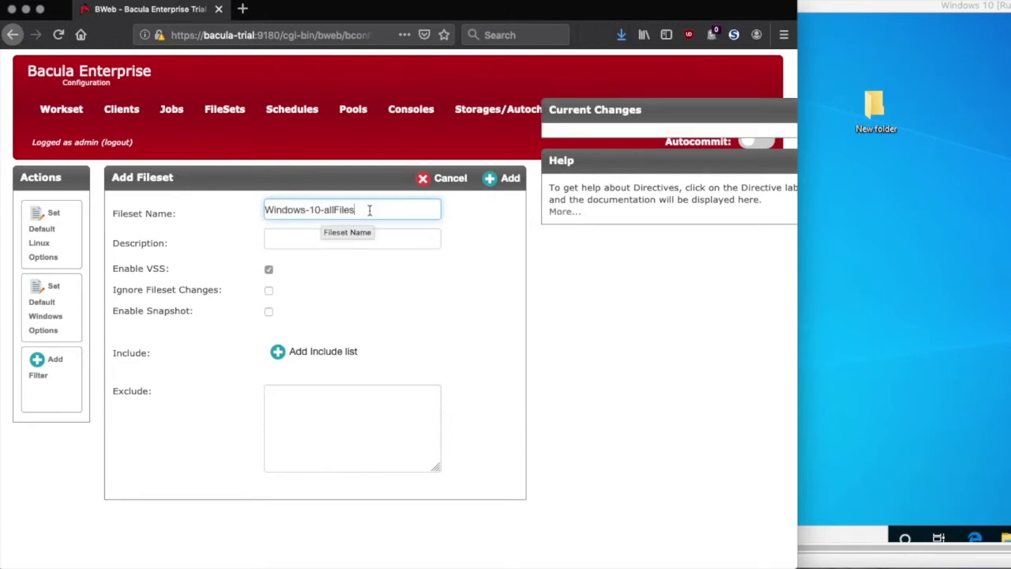
key(BackSpace)
key(BackSpace)
key(BackSpace)
key(BackSpace)
key(BackSpace)
key(BackSpace)
key(BackSpace)
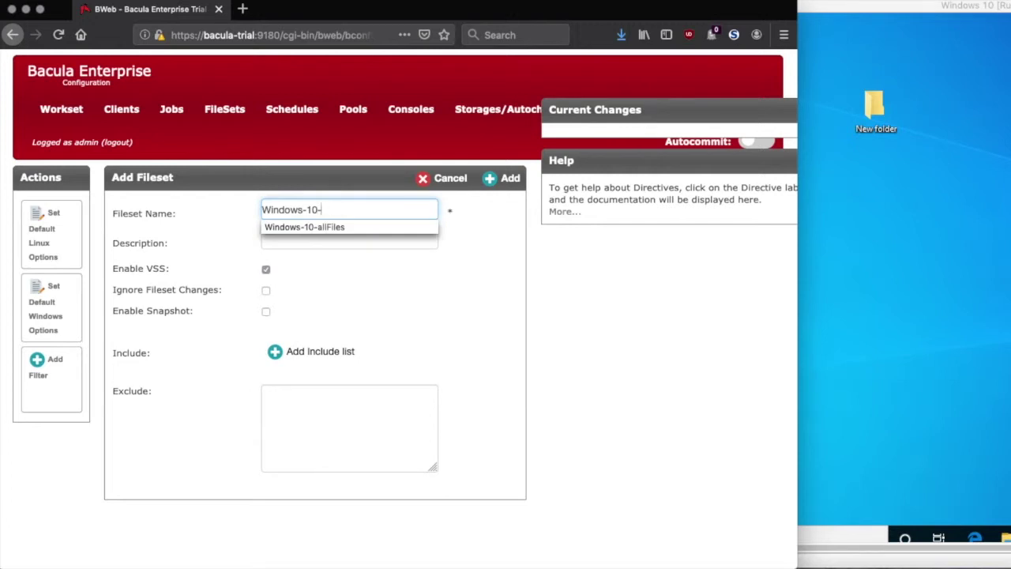
text(Users)
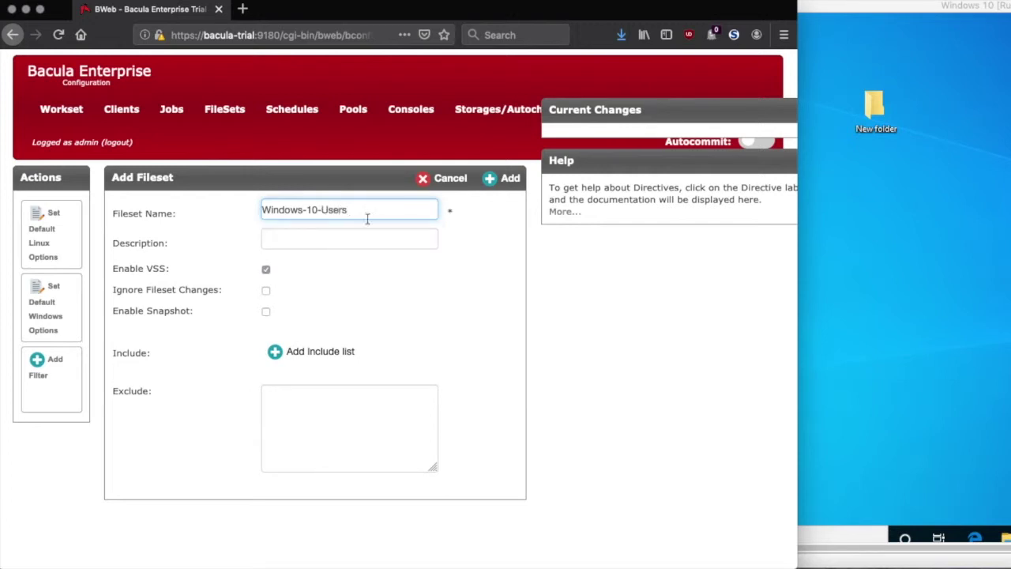
- Add C:/Users/ from Win10-Bacula-Demo-fd to the fileset's include list and continue to its options
click(277, 354)
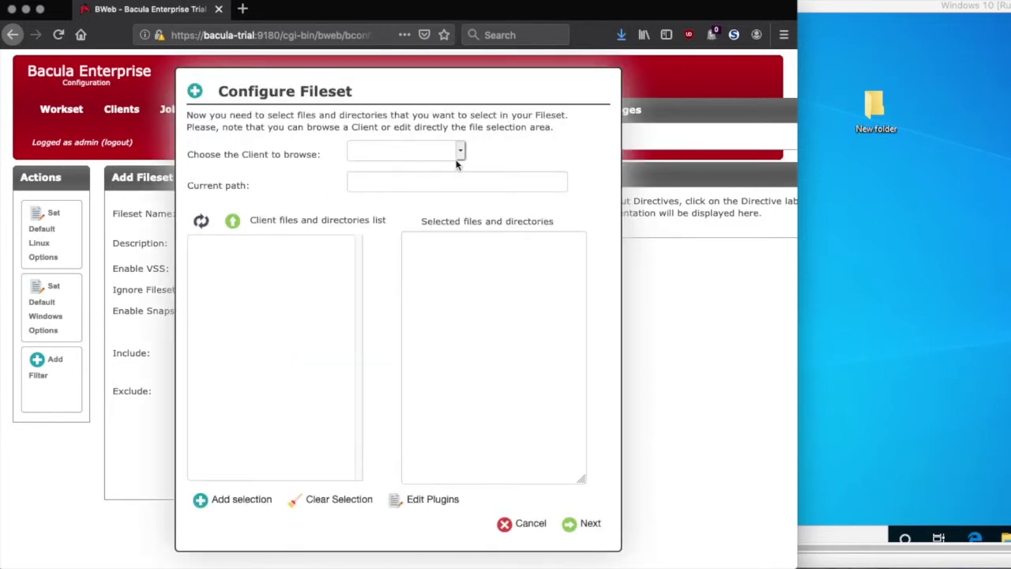
click(461, 154)
click(461, 152)
click(458, 164)
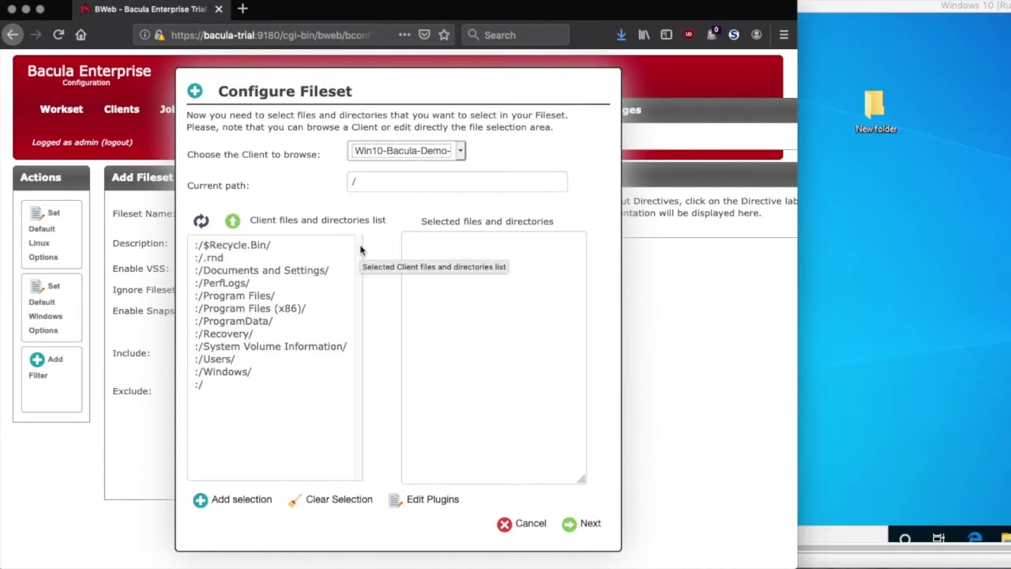
click(223, 360)
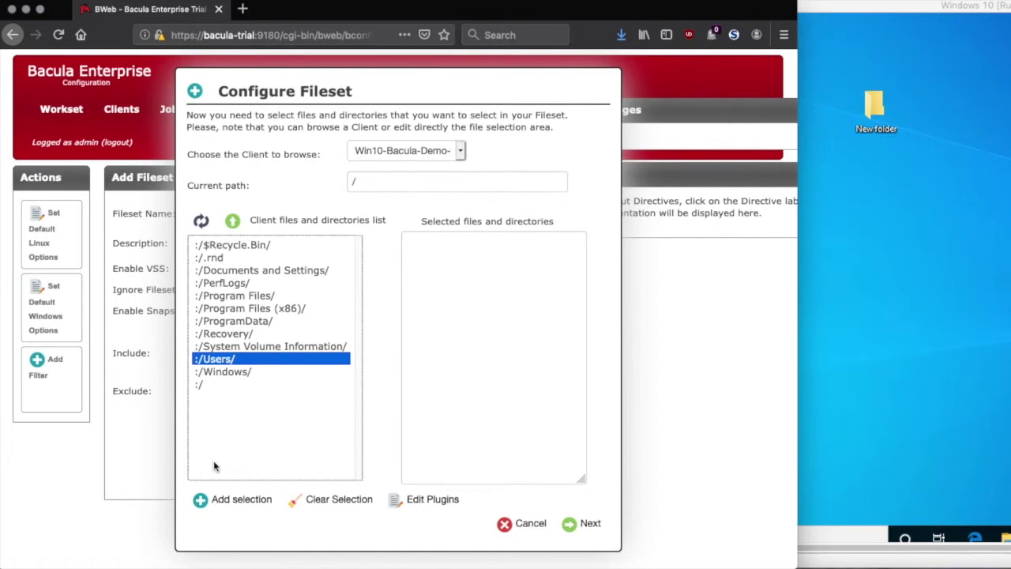
click(197, 501)
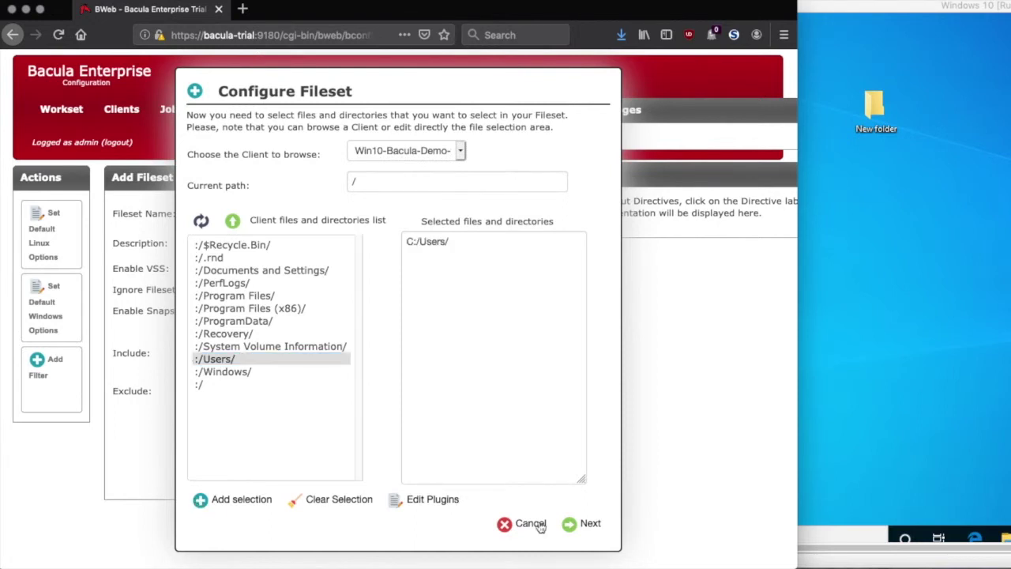
click(575, 524)
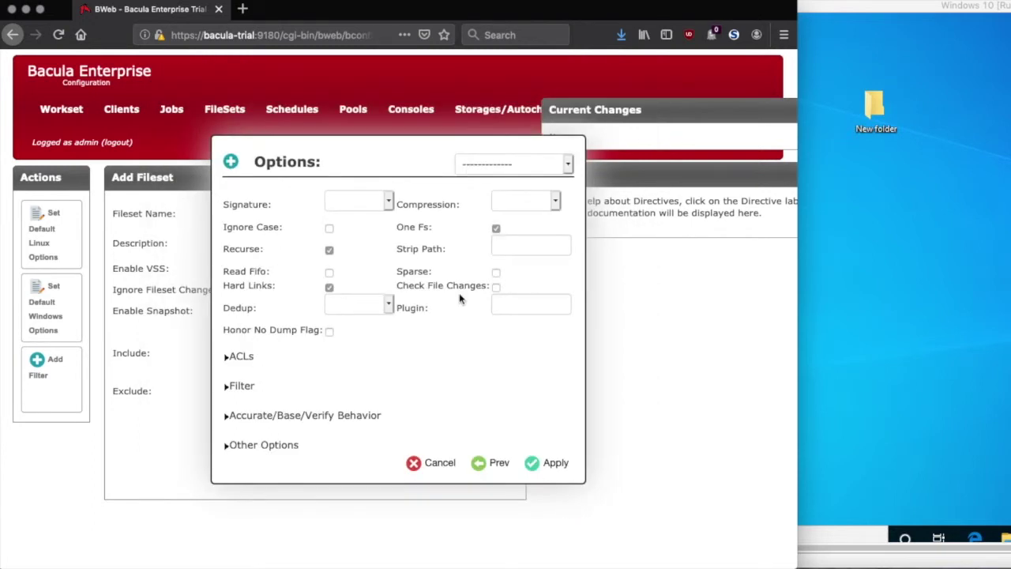
- Give the C:/Users/ include SHA1 signatures and BothSides dedup, then add the Windows-10-Users fileset
click(390, 204)
click(363, 290)
click(389, 304)
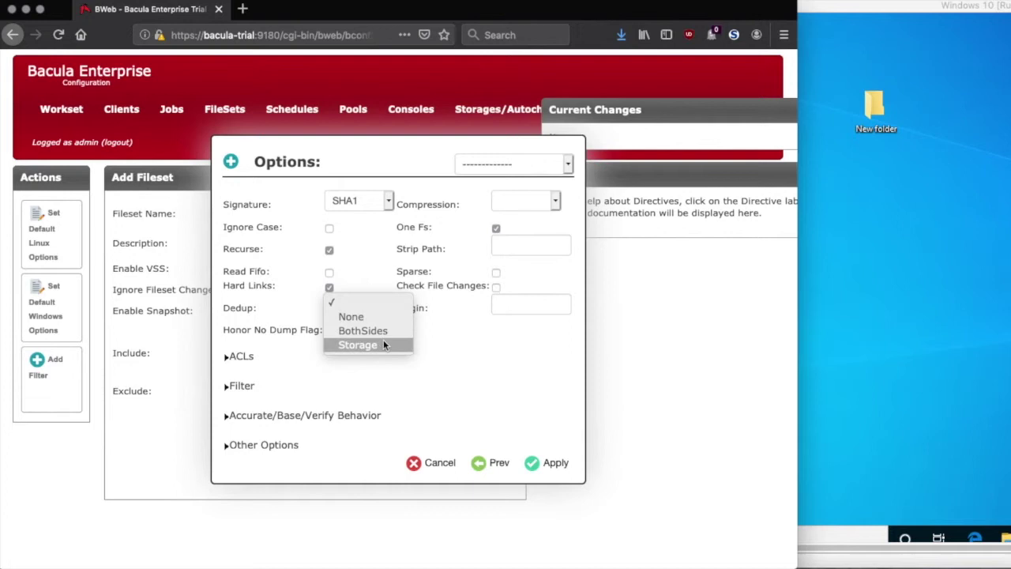
click(384, 331)
click(443, 356)
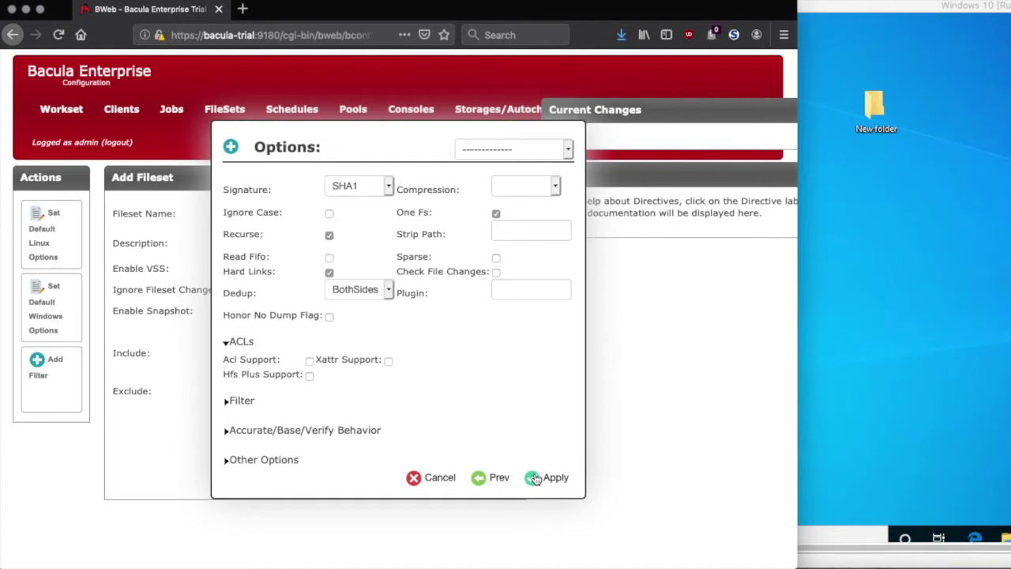
click(535, 479)
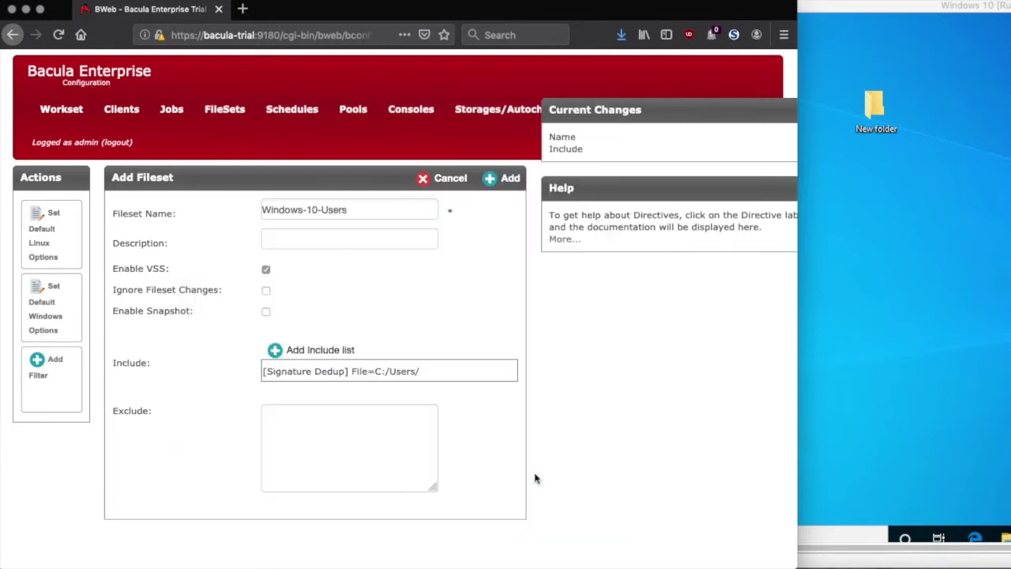
click(495, 183)
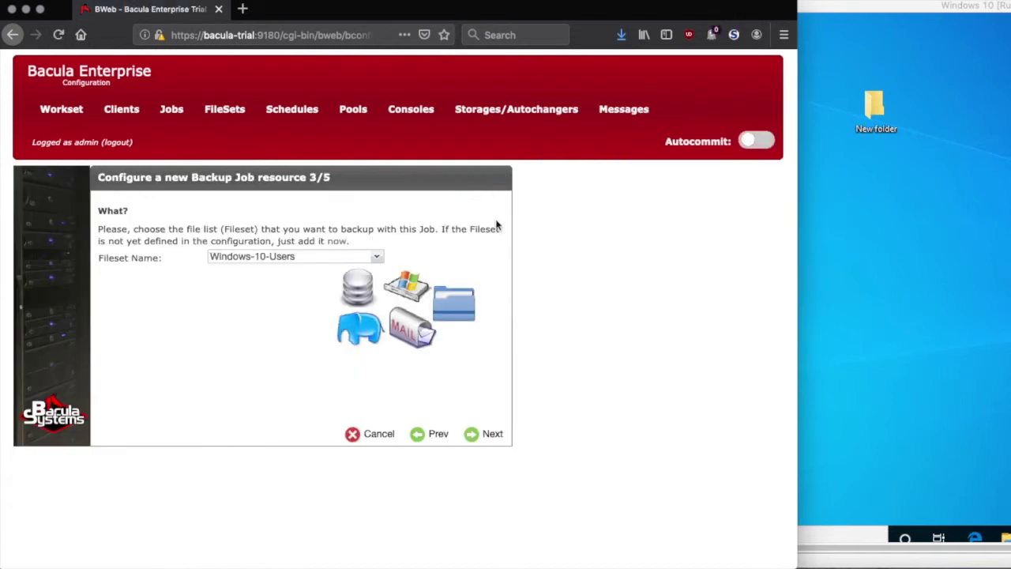
- Keep the Dedup_Full_30Days pool and DedupAutochanger storage, choose the Manual schedule, and finish the wizard
click(478, 437)
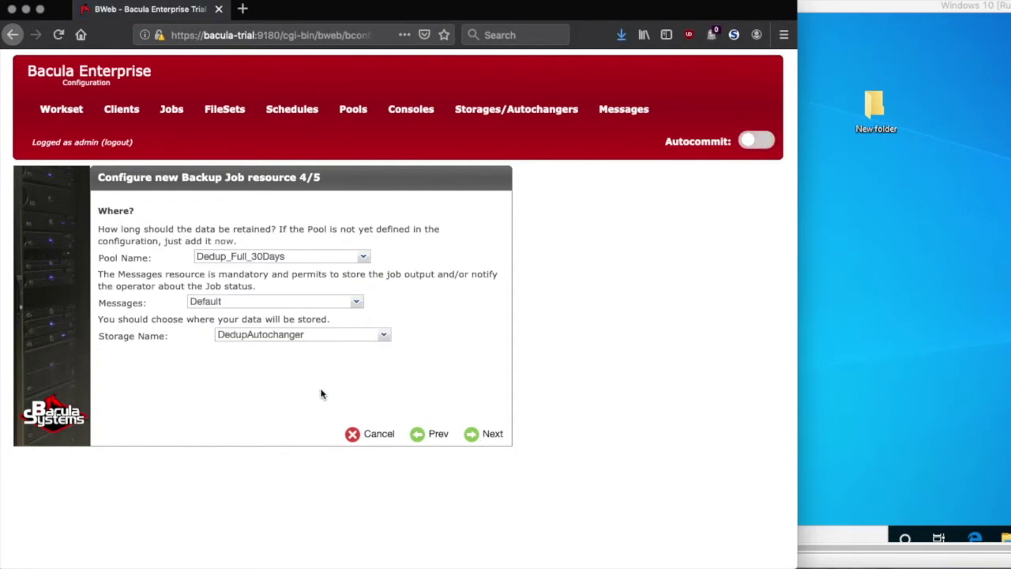
click(471, 432)
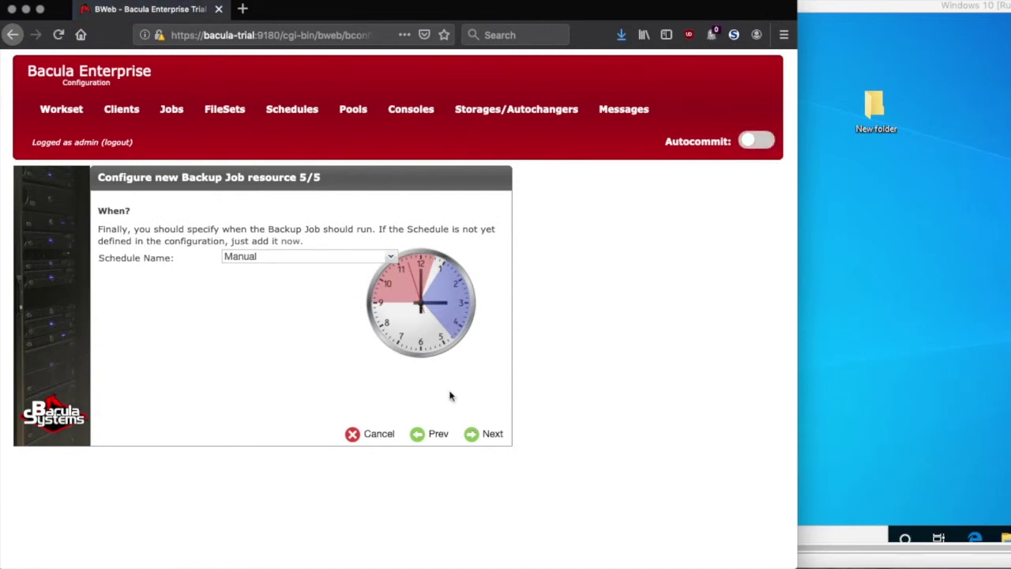
click(388, 257)
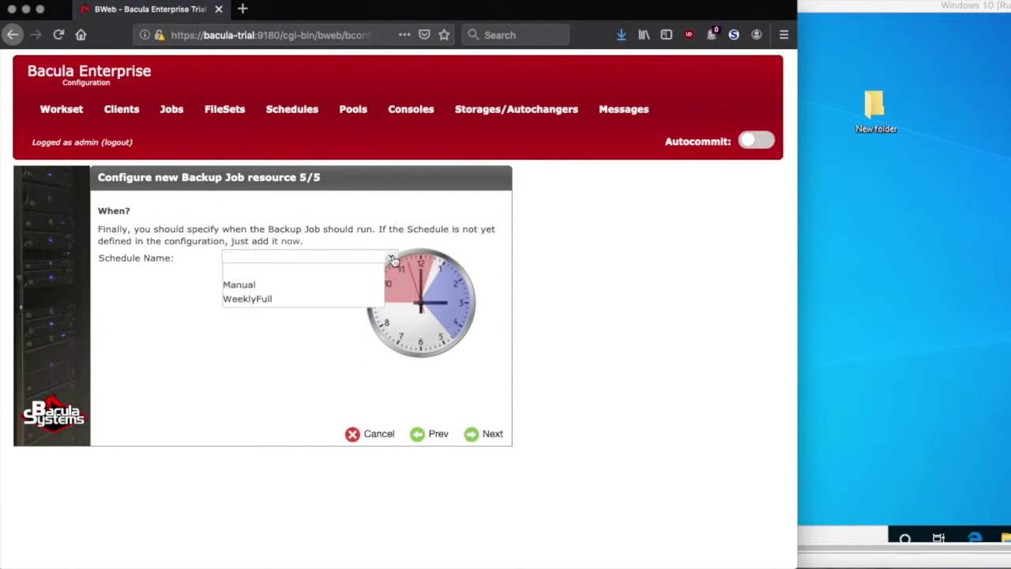
click(268, 290)
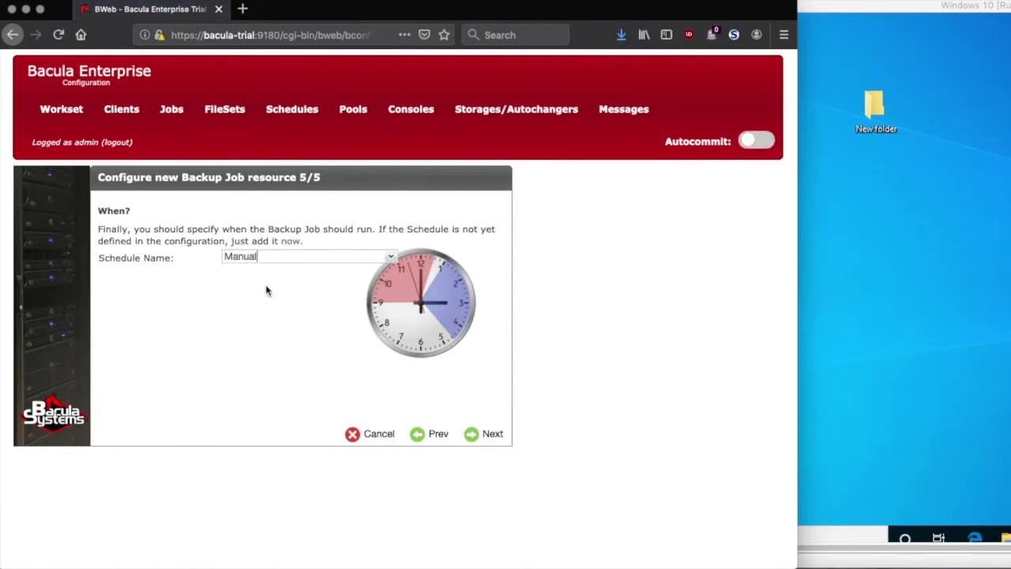
click(486, 436)
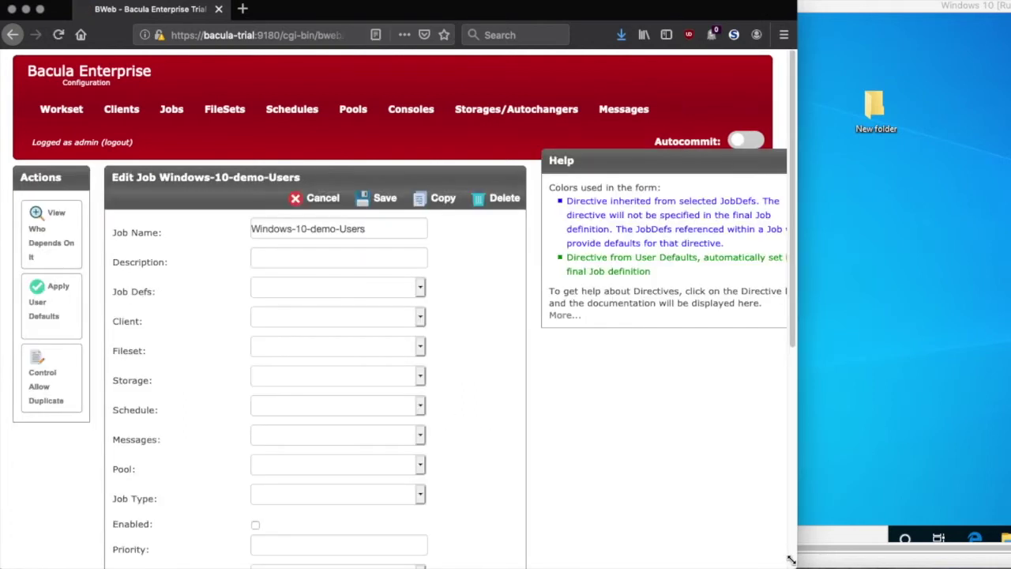
- Widen the browser window and save the Windows-10-demo-Users job form
drag(797, 553, 858, 555)
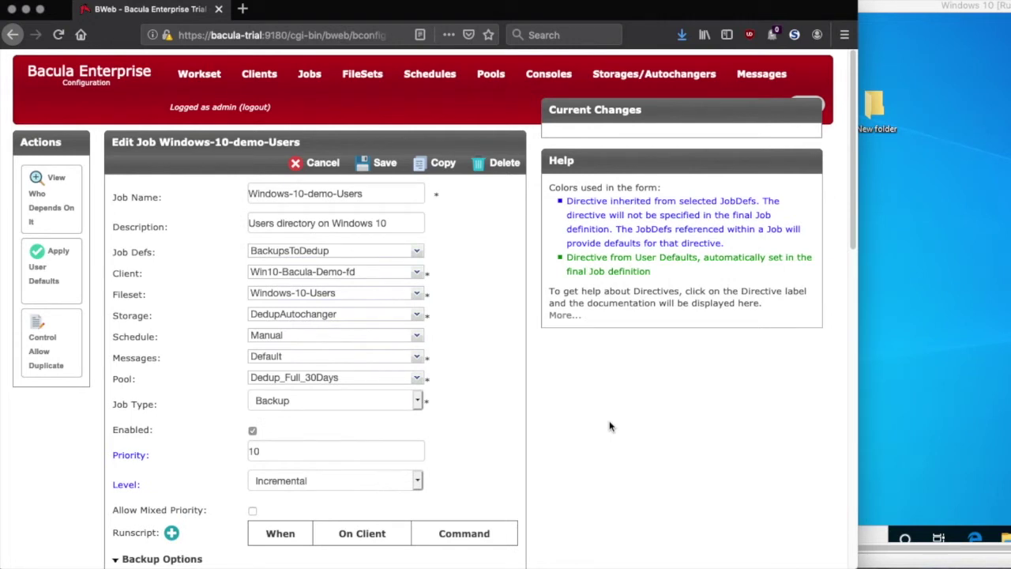
click(375, 167)
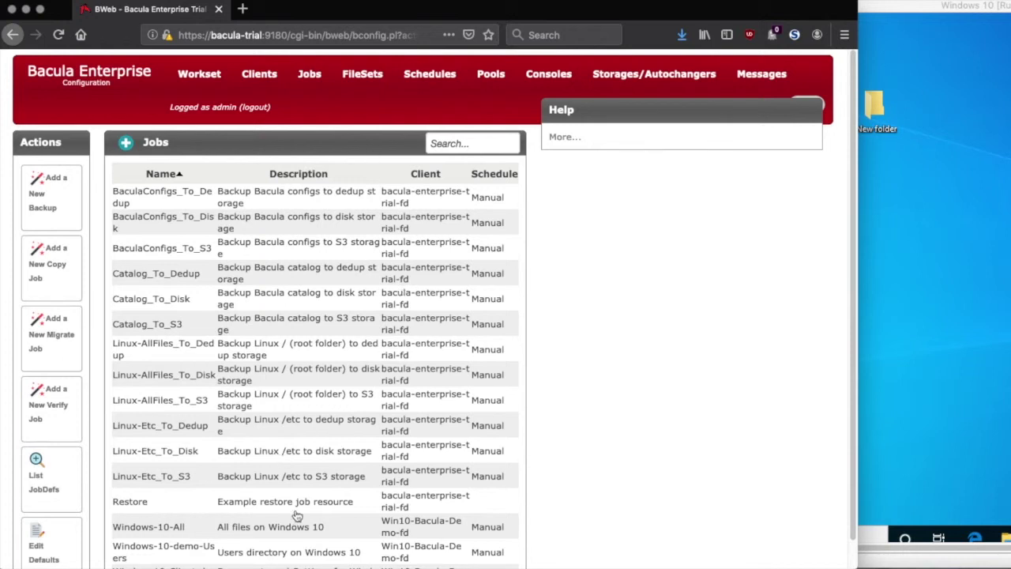
- Commit the Main workset's fileset and job changes to production and reload the Director
click(208, 75)
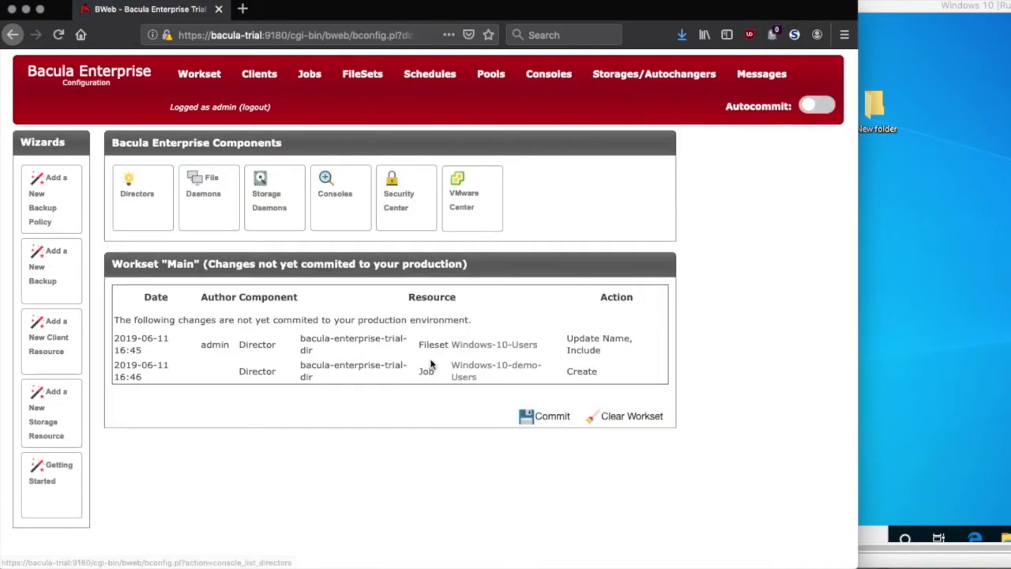
click(531, 422)
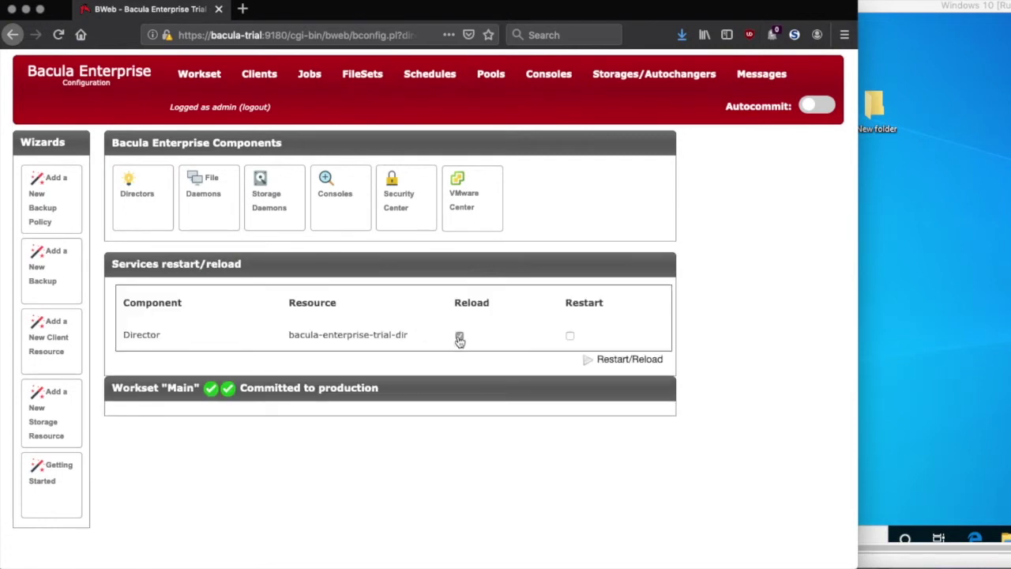
click(593, 361)
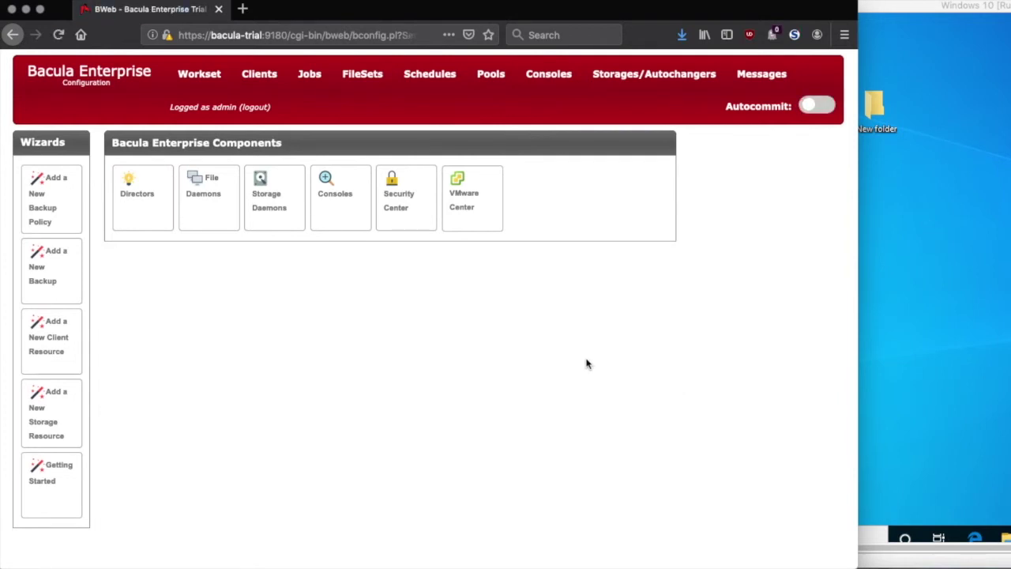
- Run the Windows-10-demo-Users job from the Defined Jobs page as a Full backup
click(113, 77)
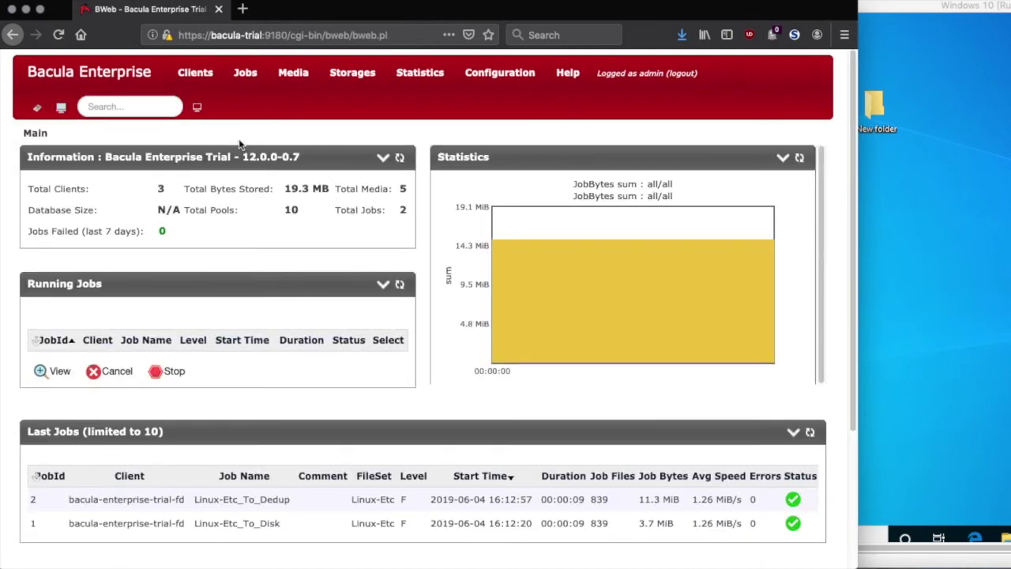
click(245, 72)
click(258, 99)
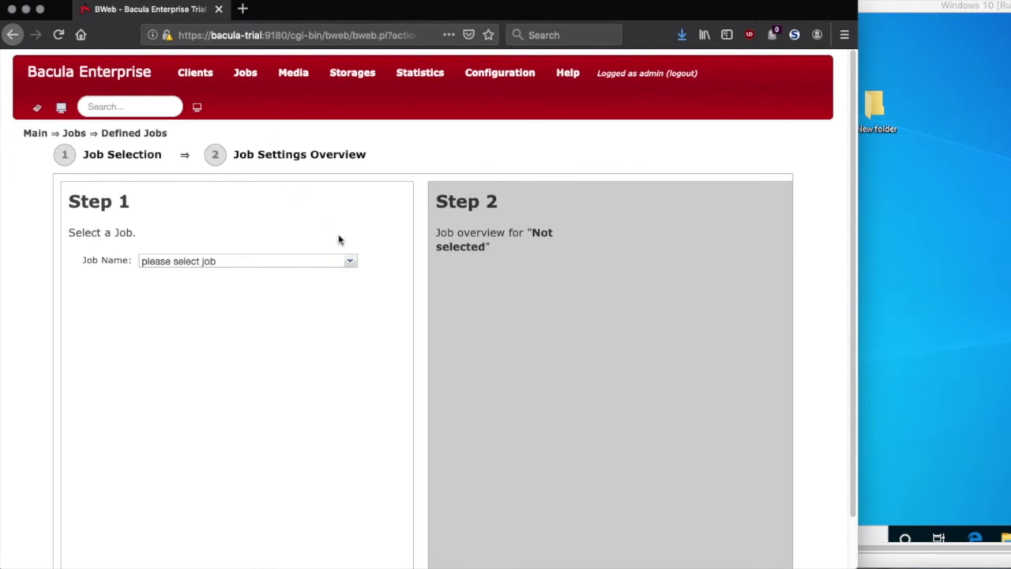
click(352, 263)
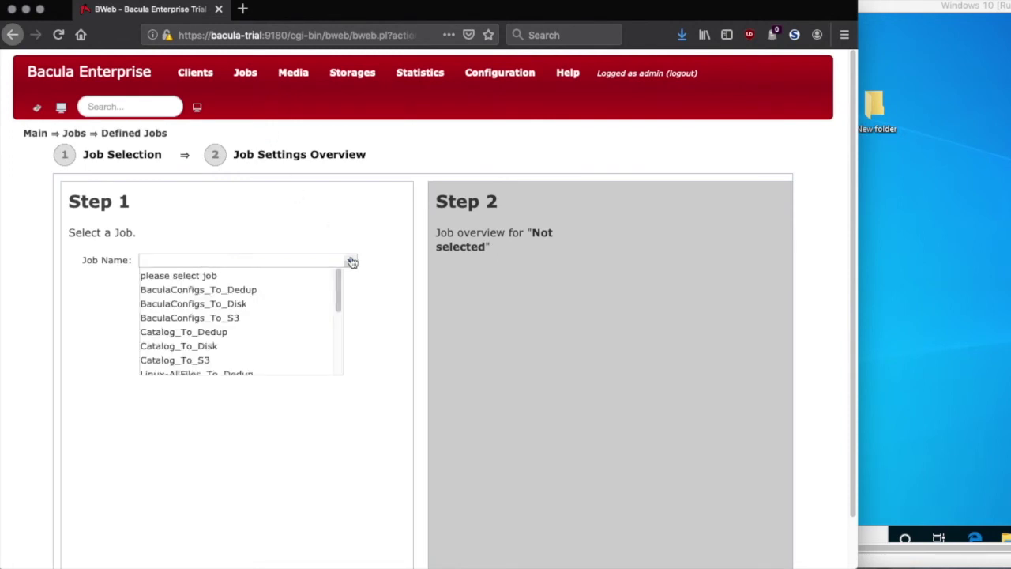
scroll(316, 313, down, 5)
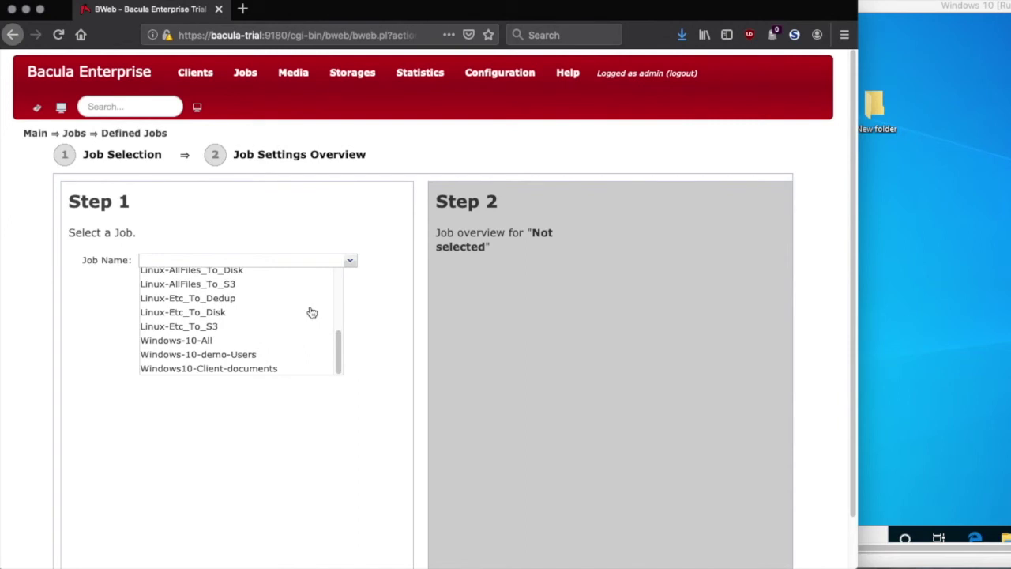
click(251, 354)
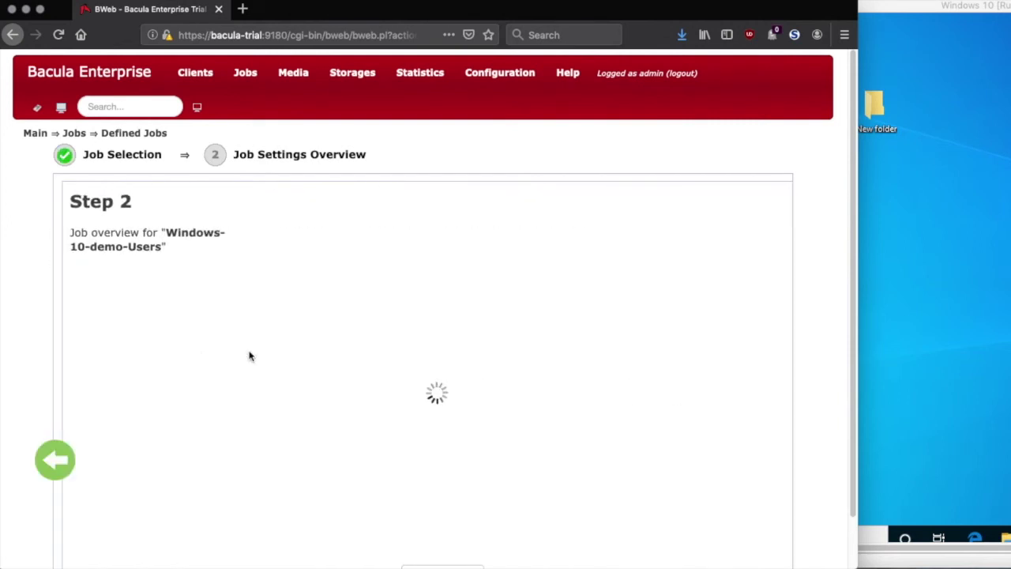
scroll(250, 356, down, 2)
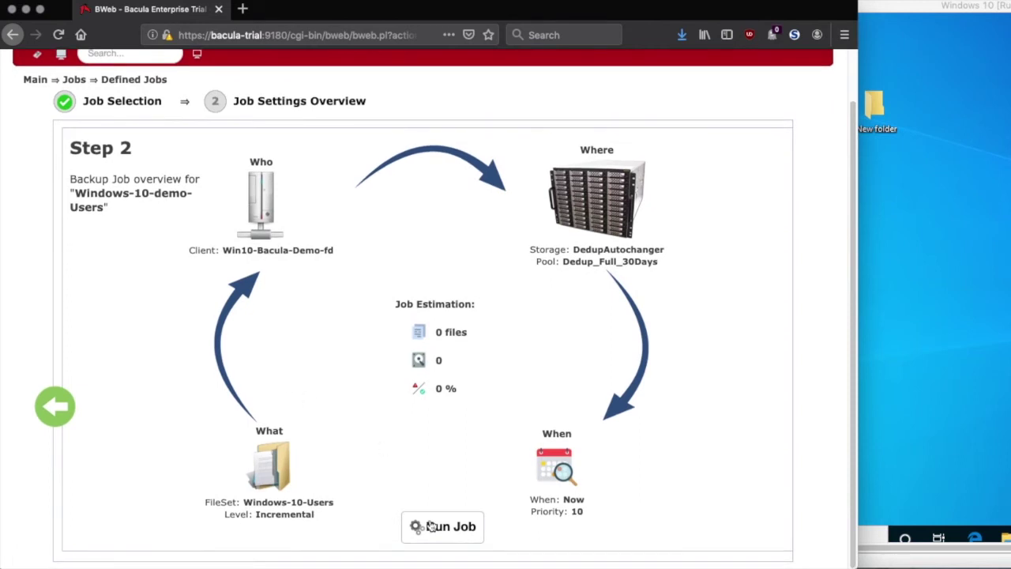
click(431, 523)
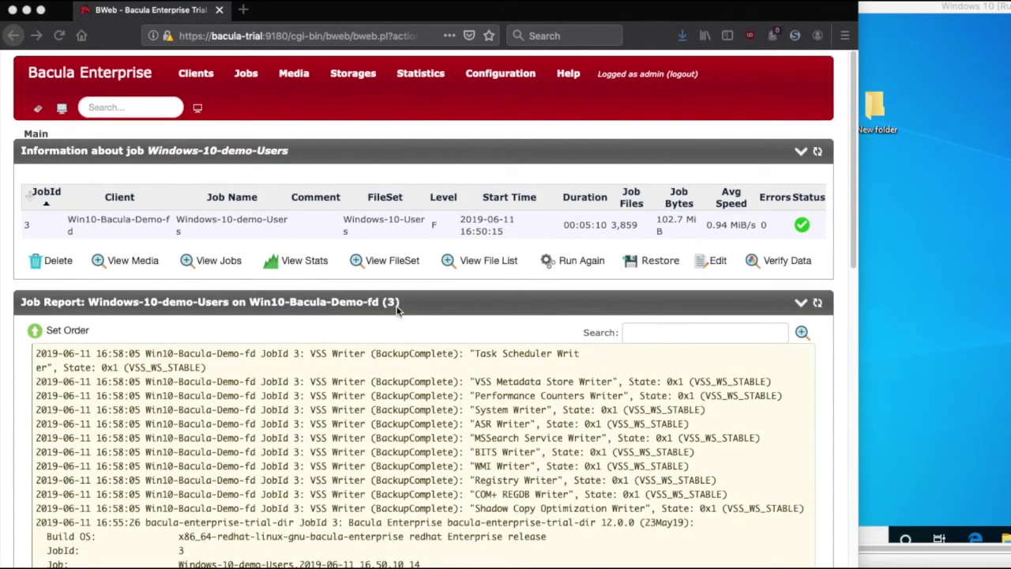
- Scroll the job 3 report down to its Termination line reading Backup OK
scroll(397, 310, down, 5)
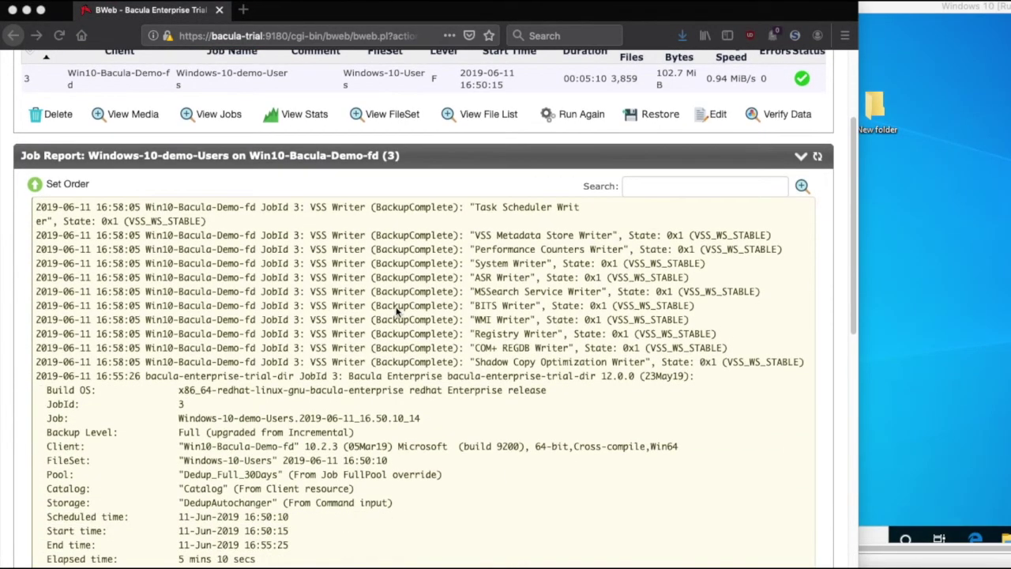
scroll(398, 310, down, 6)
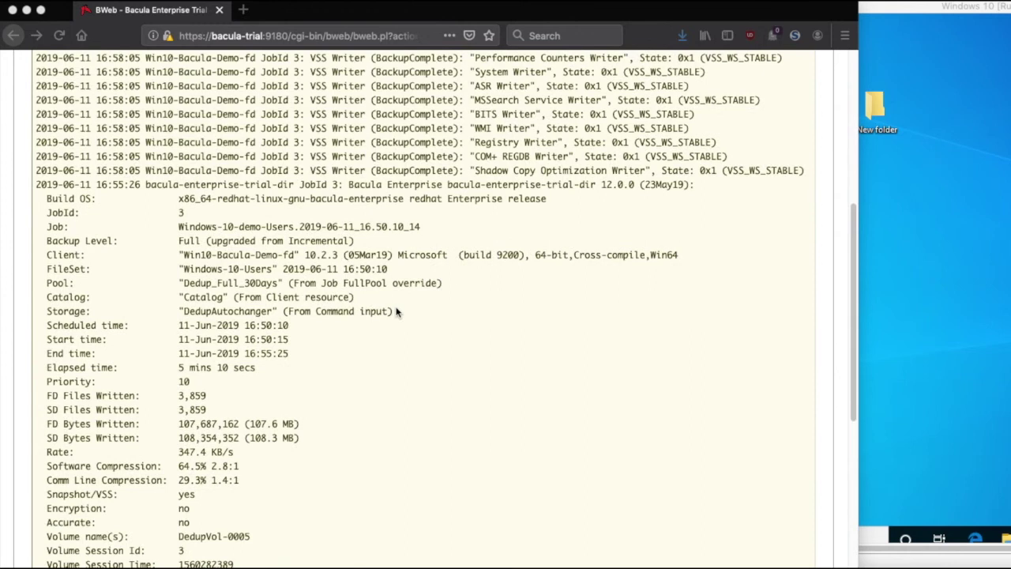
scroll(398, 311, down, 4)
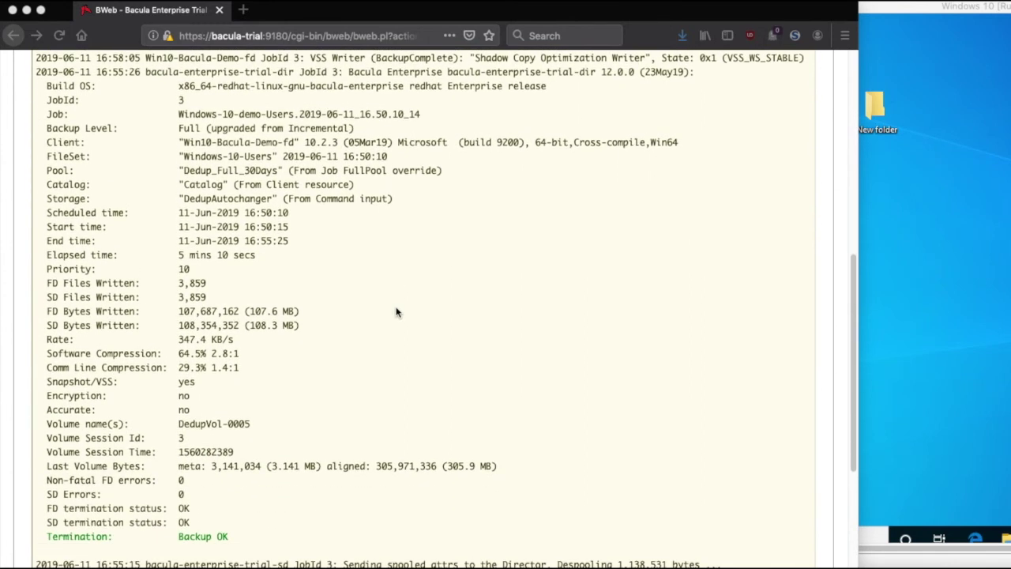